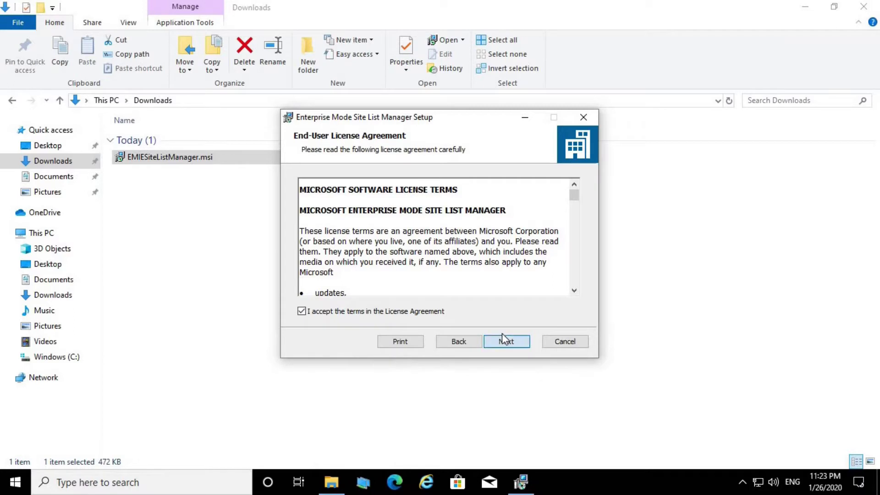
# Finish installing Enterprise Mode Site List Manager with the accepted license terms and minimize the Downloads folder
pyautogui.click(506, 341)
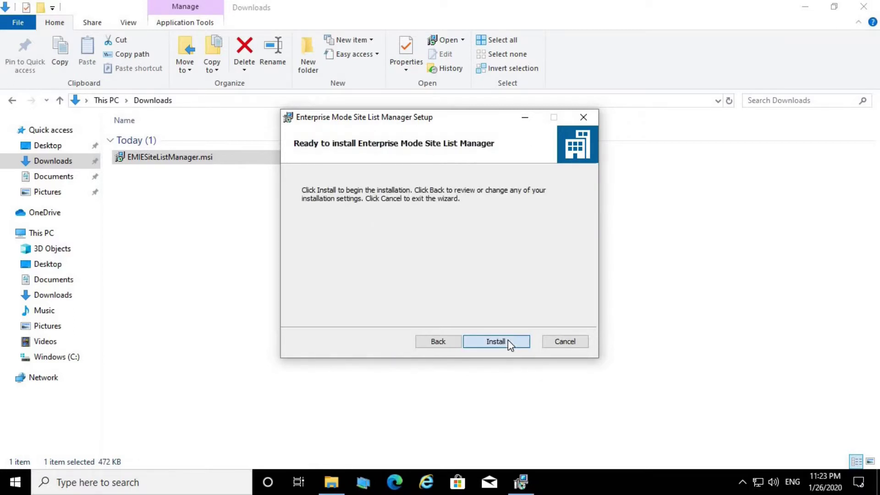
pyautogui.click(508, 341)
pyautogui.click(509, 343)
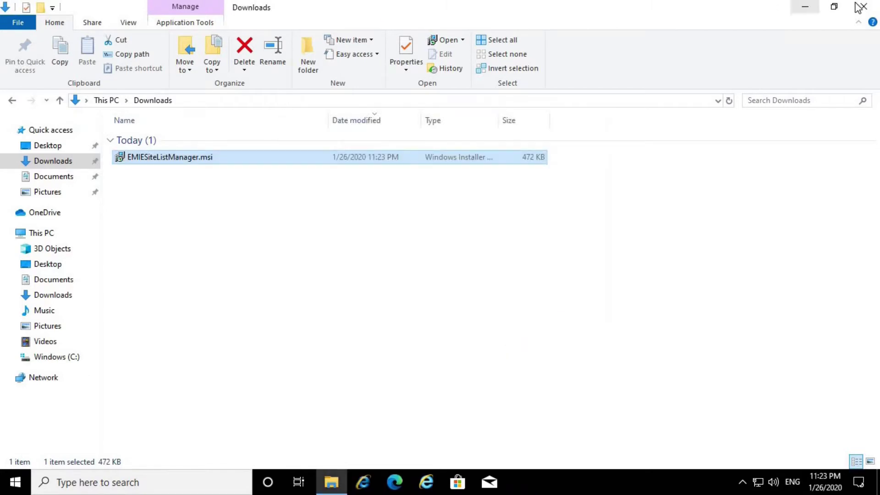
pyautogui.click(806, 6)
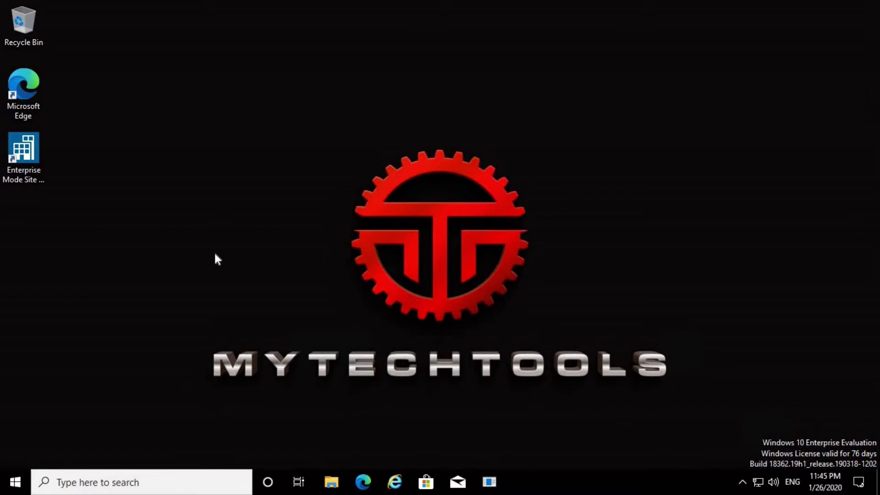
pyautogui.rightClick(215, 253)
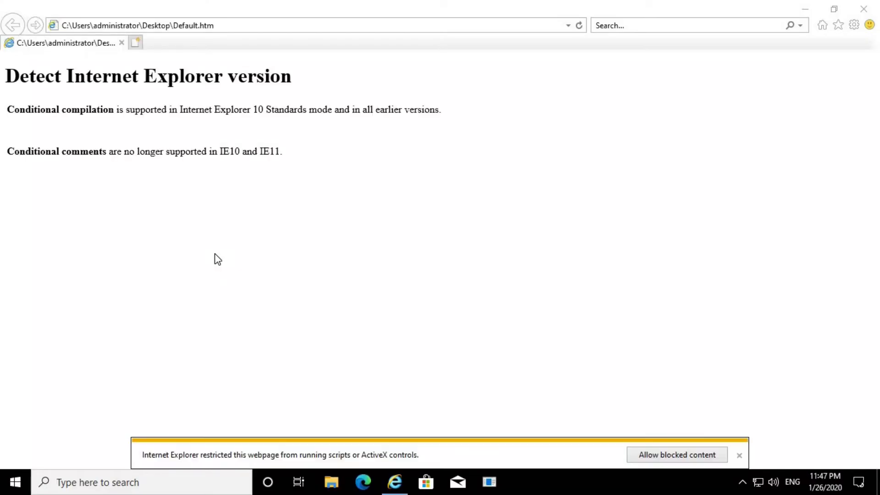
# Allow the blocked content on Default.htm and emulate document mode 10 with the developer tools
pyautogui.click(638, 453)
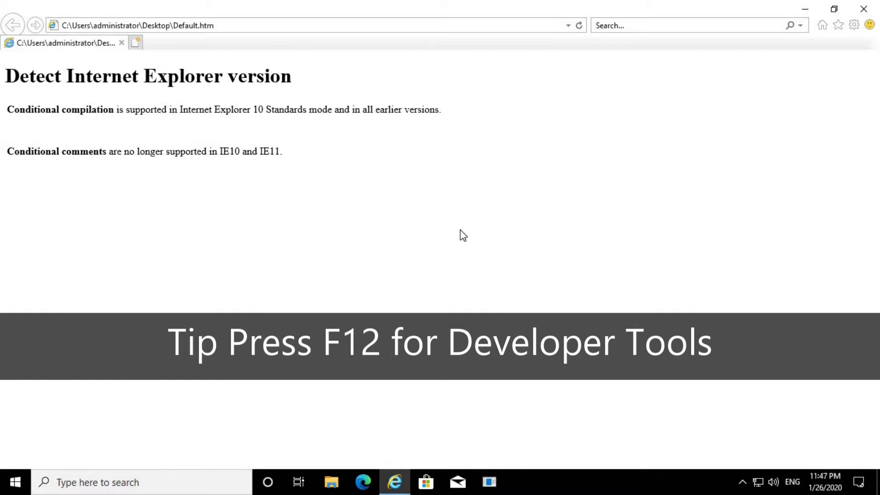
pyautogui.press('F12')
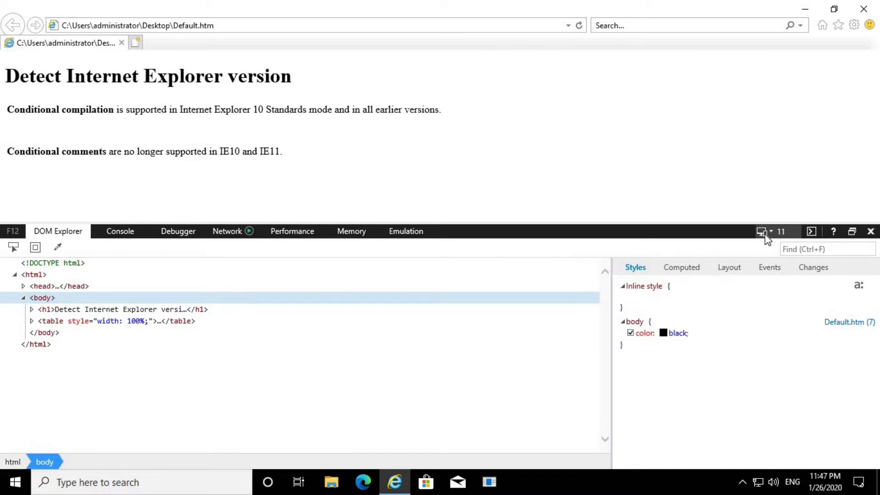
pyautogui.click(767, 238)
pyautogui.click(773, 256)
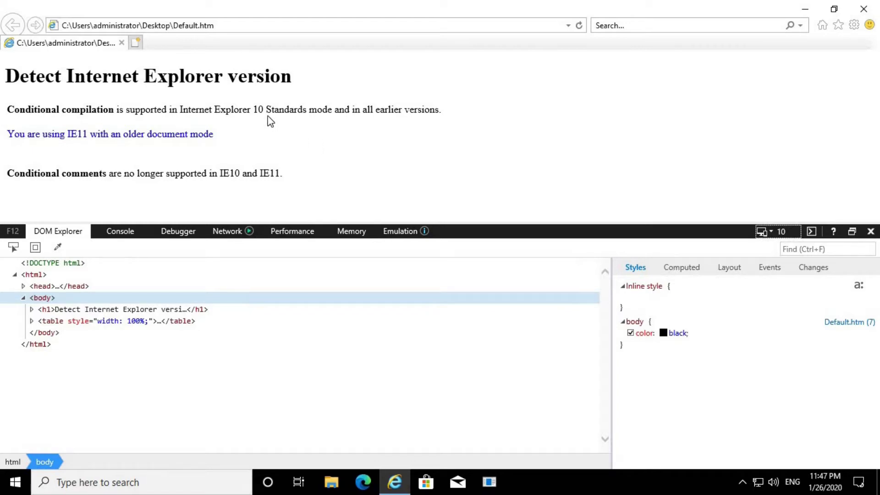
# Test the Default.htm page in document modes 9, 8, 7 and 5, and close the developer tools
pyautogui.click(778, 232)
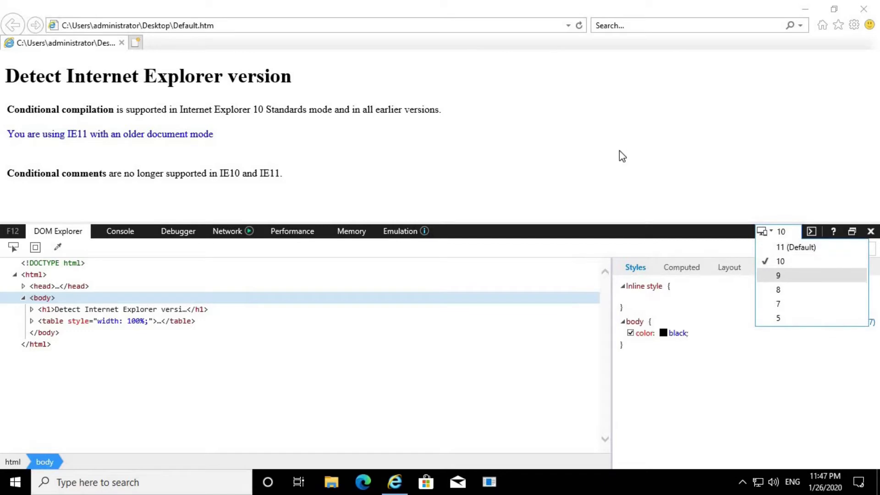
pyautogui.press('Return')
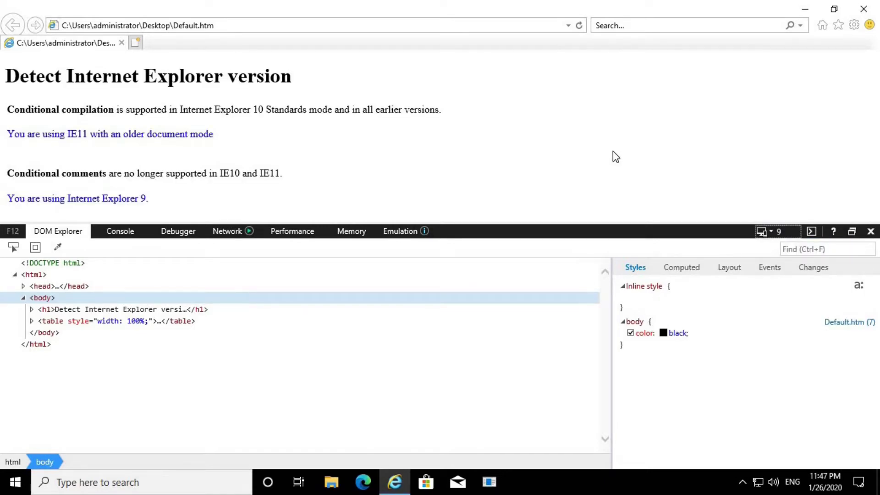
pyautogui.click(776, 237)
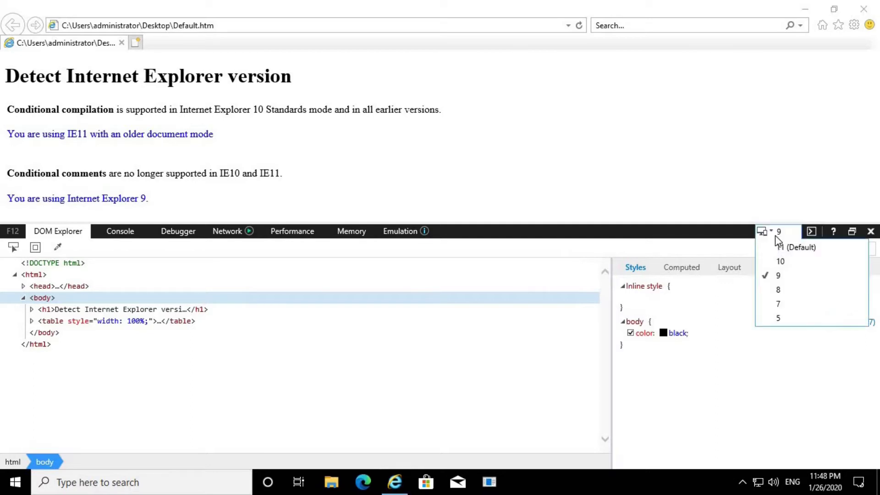
pyautogui.click(778, 291)
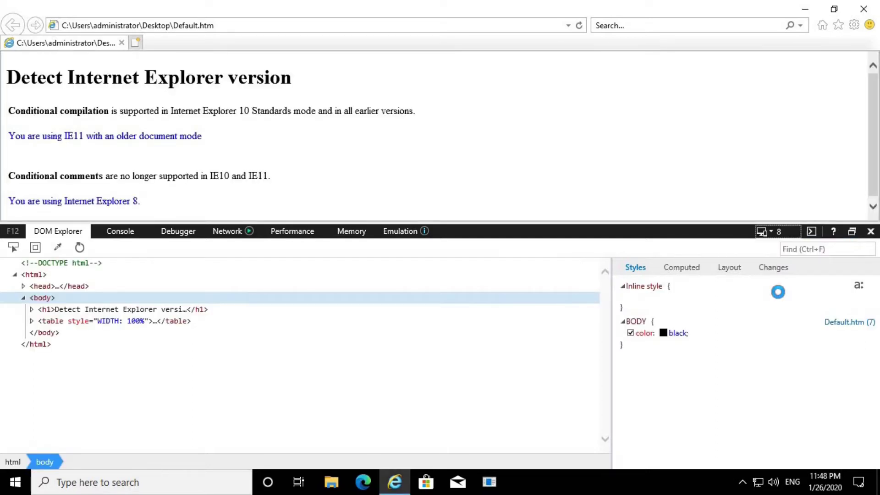
pyautogui.click(782, 232)
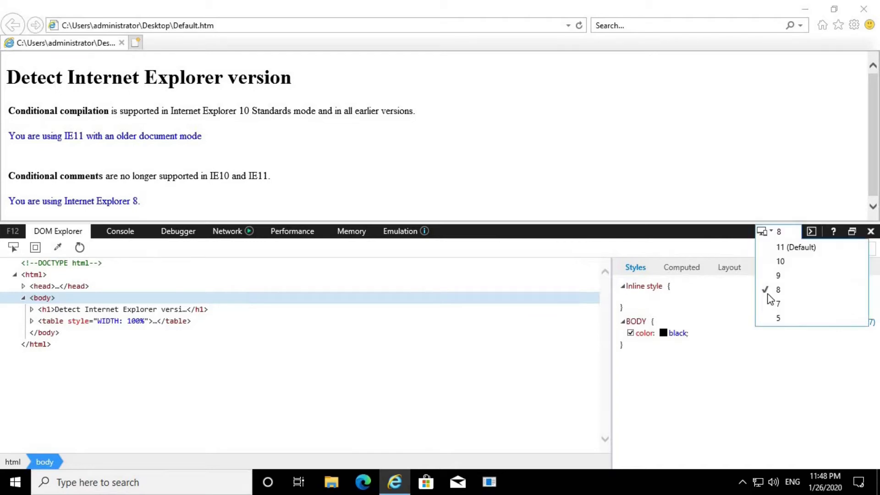
pyautogui.click(772, 303)
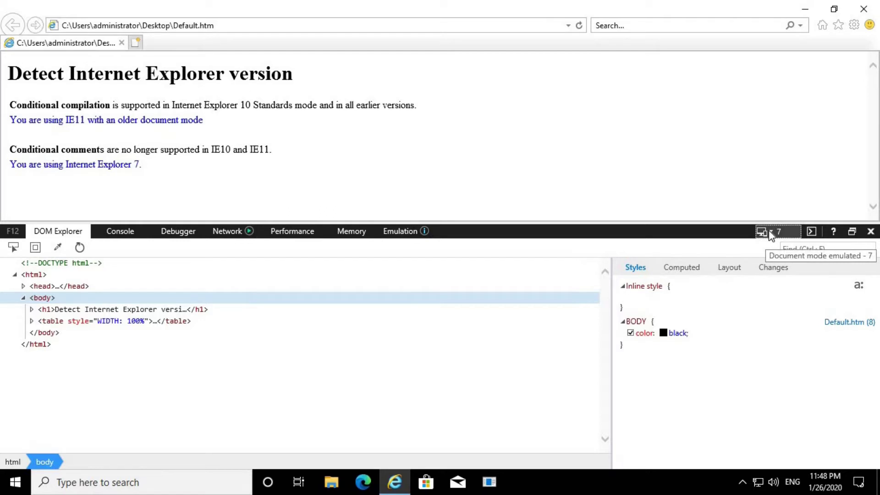
pyautogui.click(771, 232)
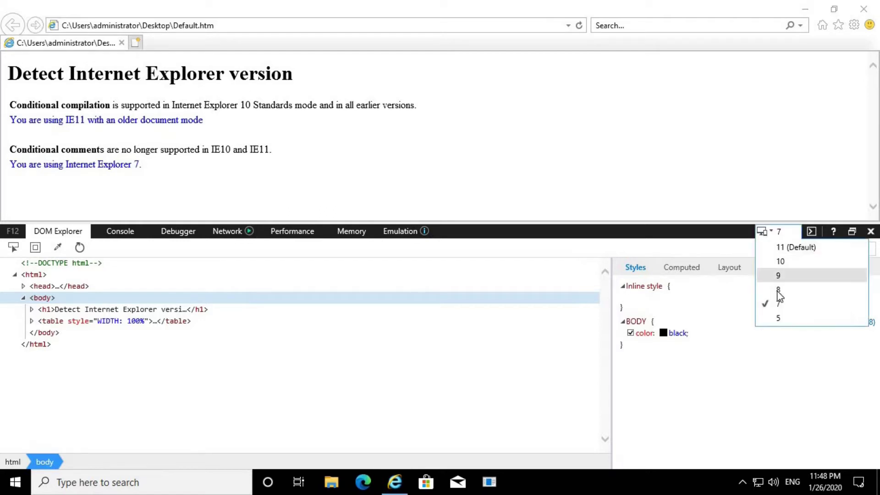
pyautogui.click(780, 314)
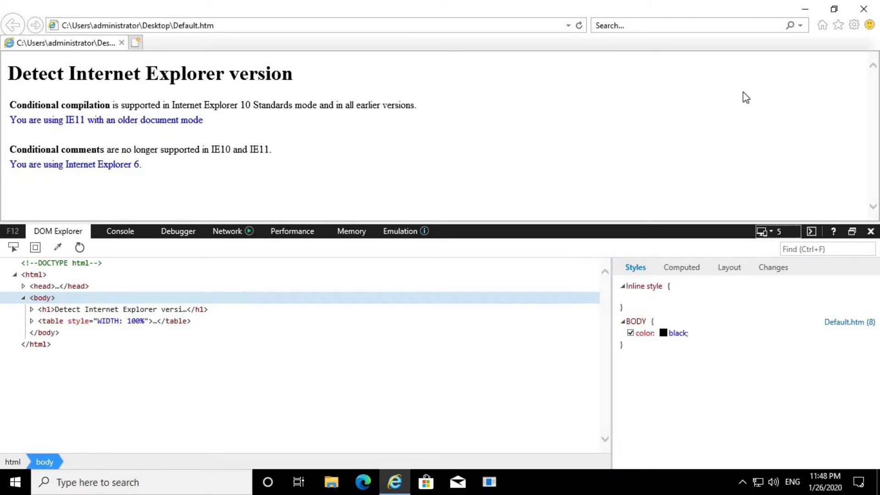
pyautogui.click(870, 234)
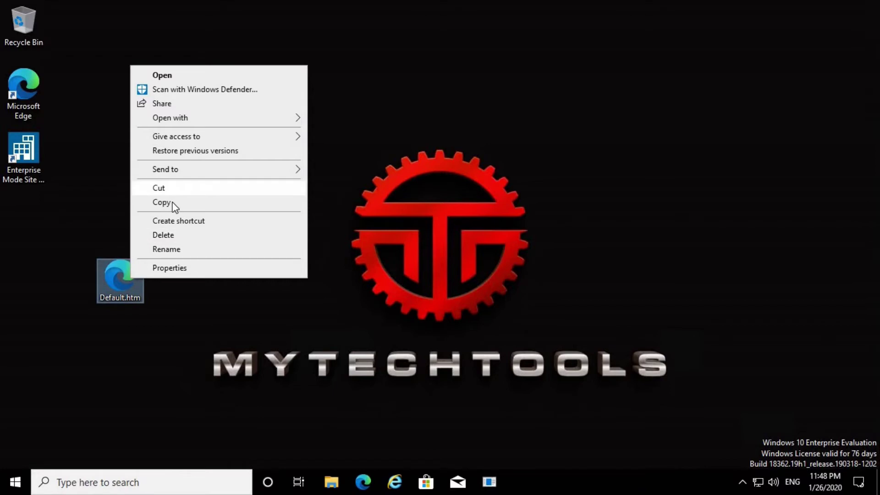
# Switch to File Explorer and open the inetpub folder on the C: drive
pyautogui.click(334, 485)
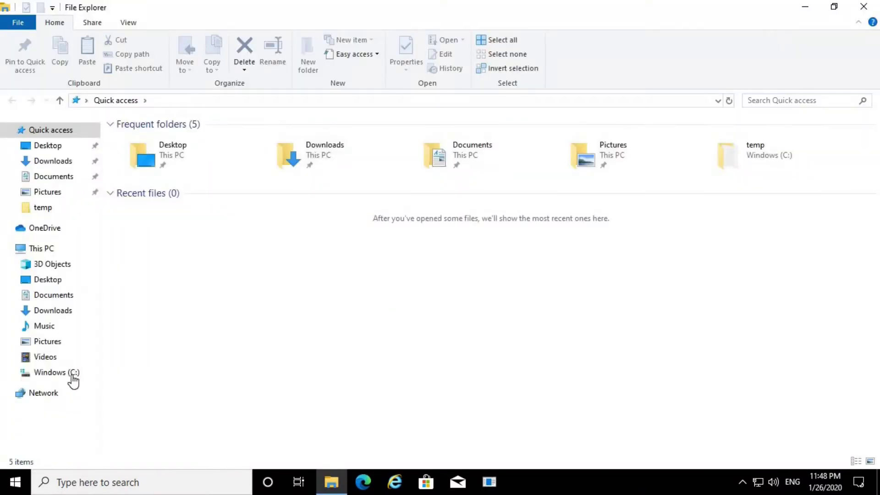
pyautogui.click(73, 381)
pyautogui.doubleClick(151, 140)
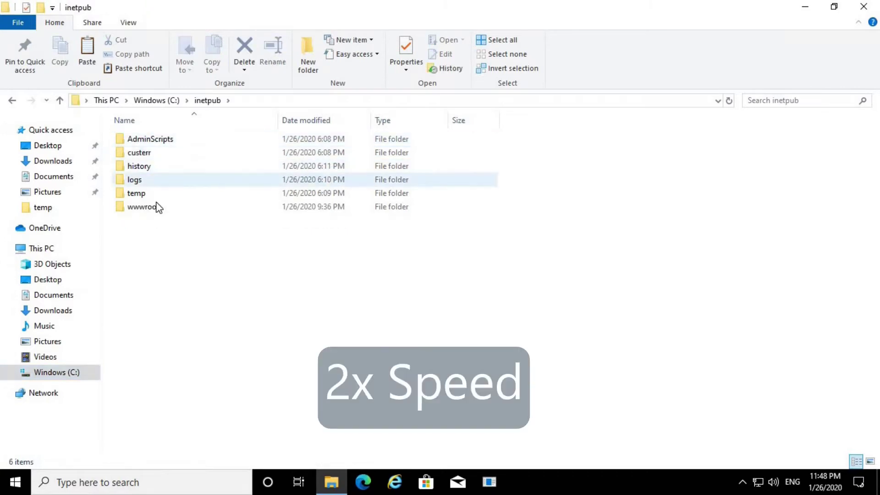
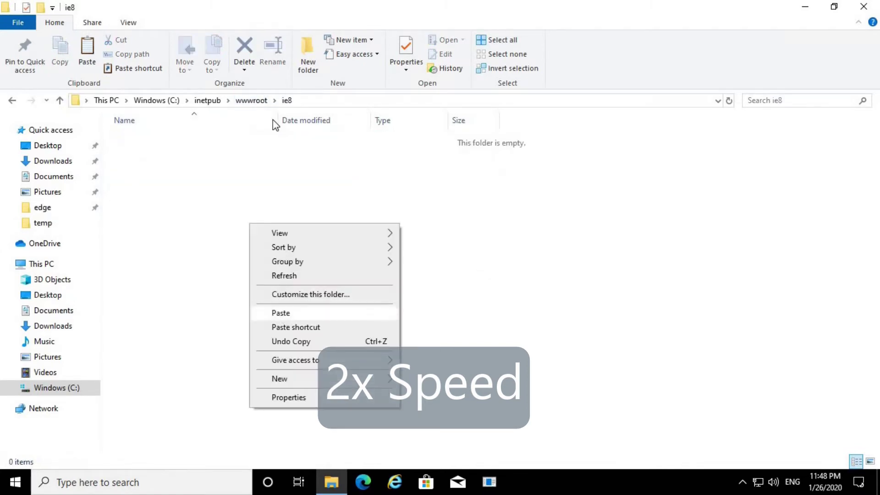
# Paste the copied Default.htm into the ie8 and ie9 folders under wwwroot
pyautogui.click(270, 310)
pyautogui.hotkey('alt', 'Up')
pyautogui.doubleClick(212, 209)
pyautogui.rightClick(247, 251)
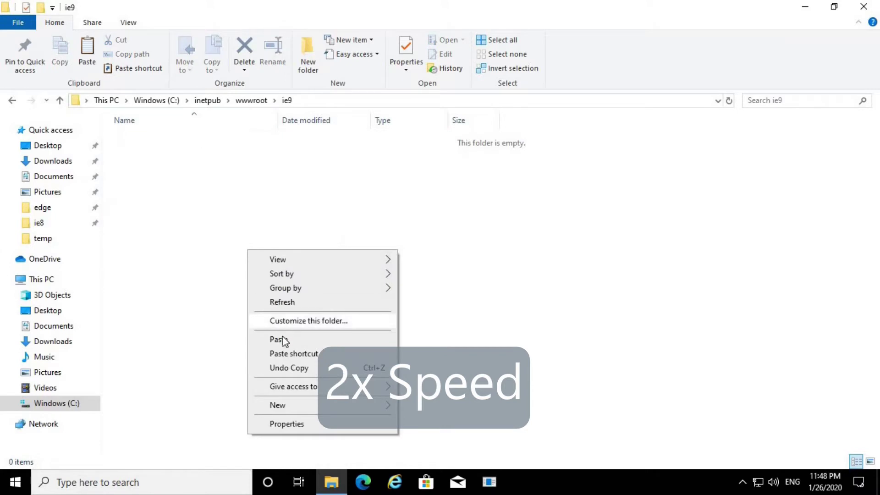
pyautogui.click(281, 339)
# Paste the copied Default.htm into the ie10 and ie11 folders under wwwroot
pyautogui.click(252, 101)
pyautogui.doubleClick(185, 225)
pyautogui.rightClick(224, 243)
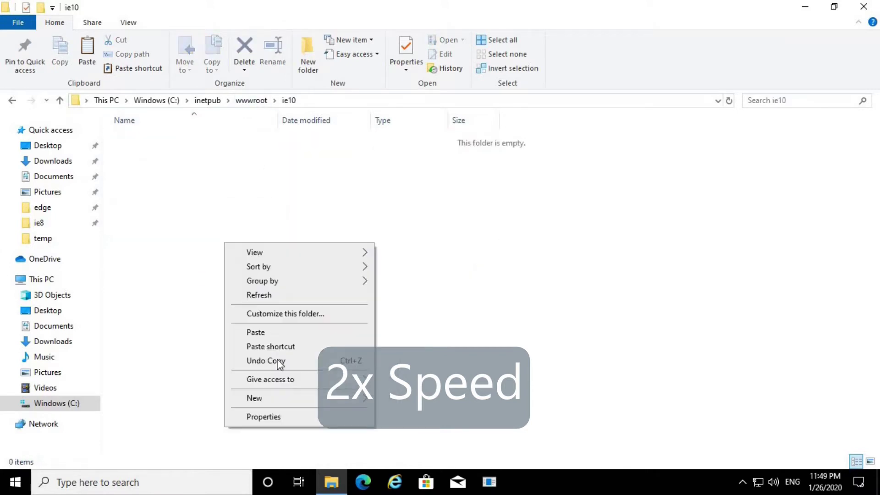
pyautogui.click(277, 338)
pyautogui.click(252, 101)
pyautogui.doubleClick(202, 233)
pyautogui.rightClick(222, 214)
pyautogui.click(252, 302)
# Return to wwwroot and open the none folder for pasting Default.htm
pyautogui.click(251, 101)
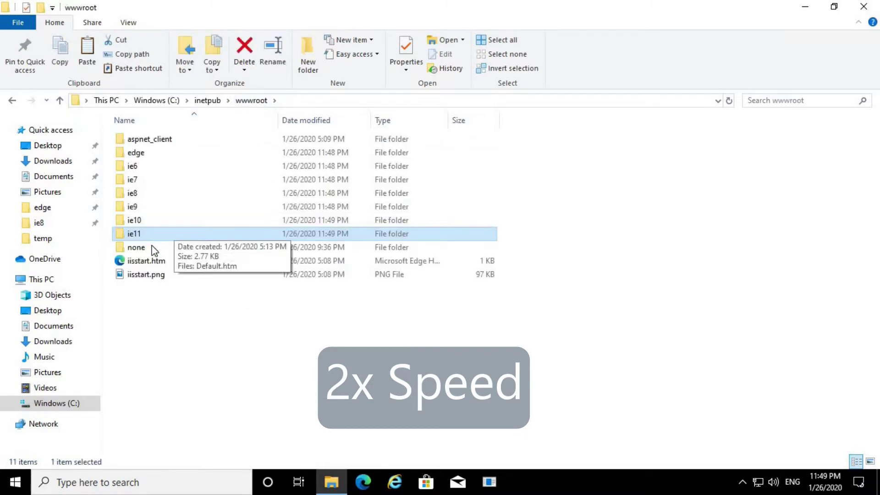
pyautogui.doubleClick(153, 250)
pyautogui.rightClick(185, 237)
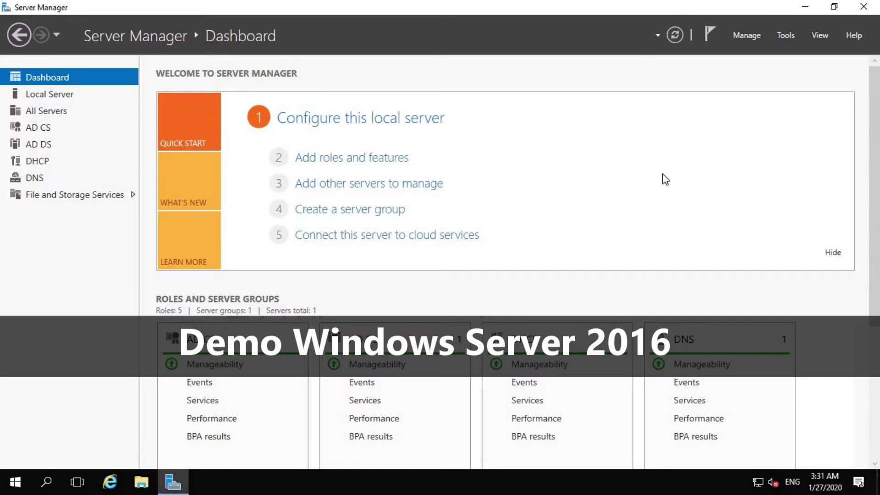
# Minimize Server Manager and create a folder named share at the root of the C: drive in File Explorer
pyautogui.click(804, 10)
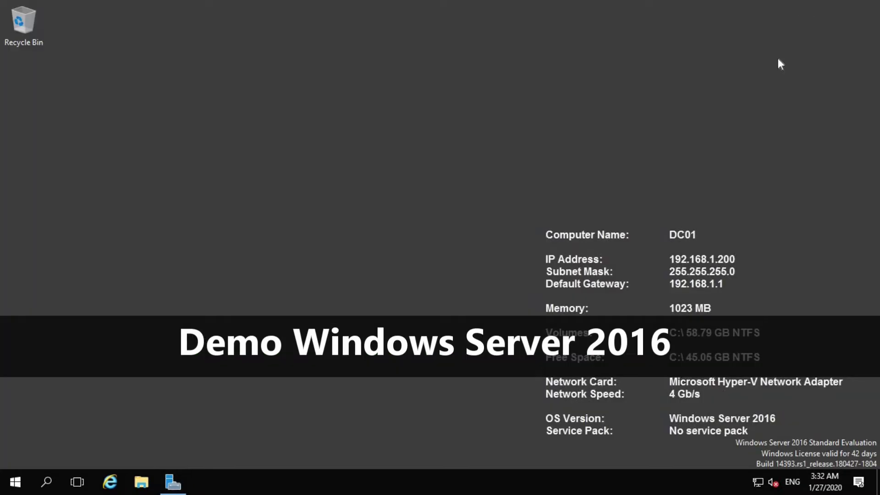
pyautogui.click(141, 481)
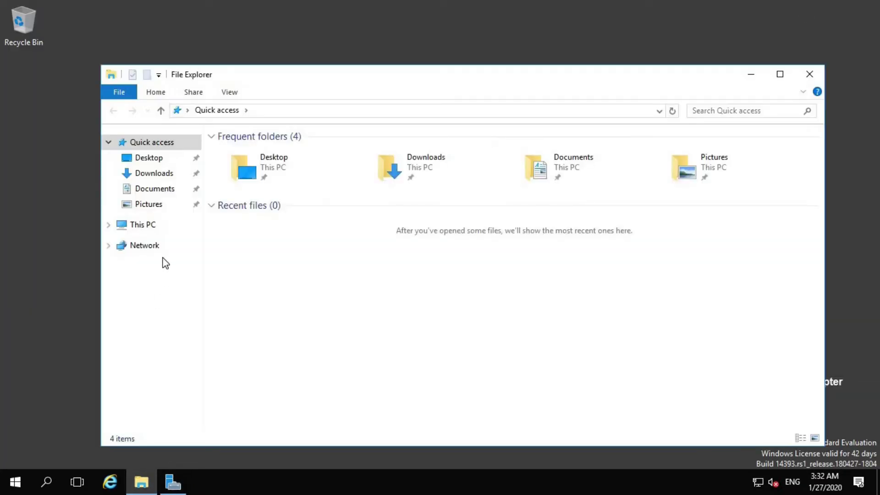
pyautogui.click(146, 232)
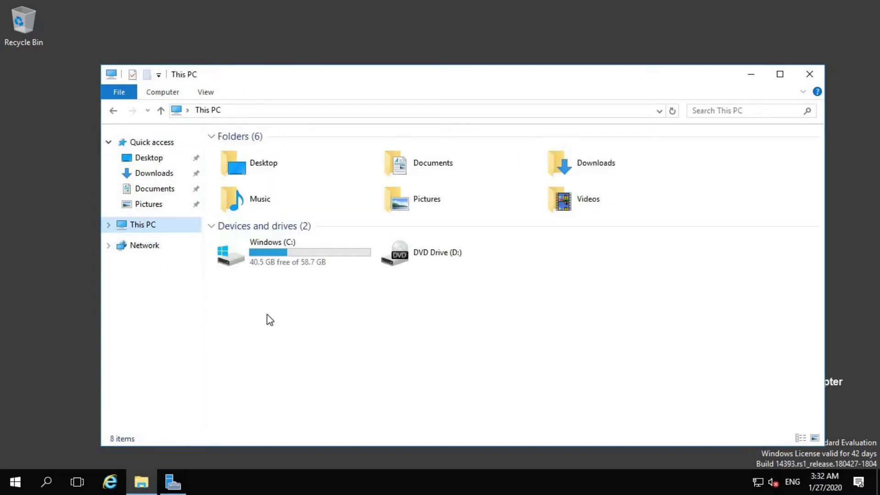
pyautogui.doubleClick(271, 269)
pyautogui.rightClick(287, 272)
pyautogui.moveTo(386, 390)
pyautogui.click(444, 396)
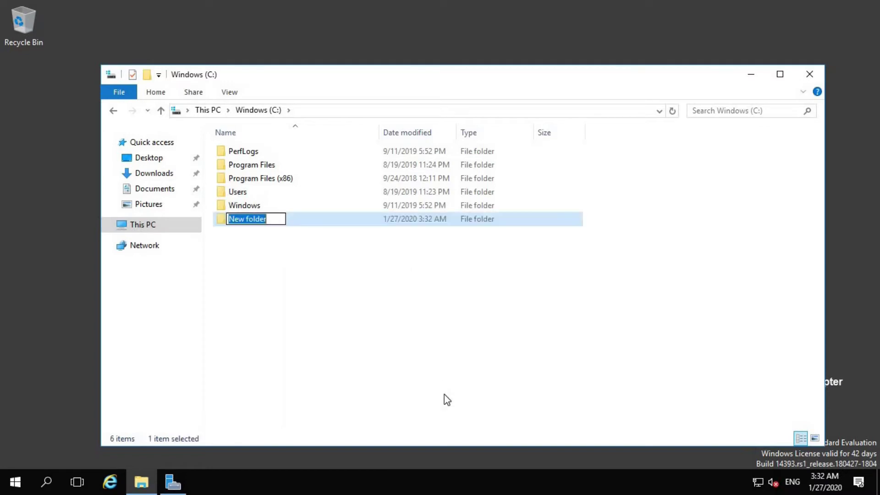
pyautogui.write('share')
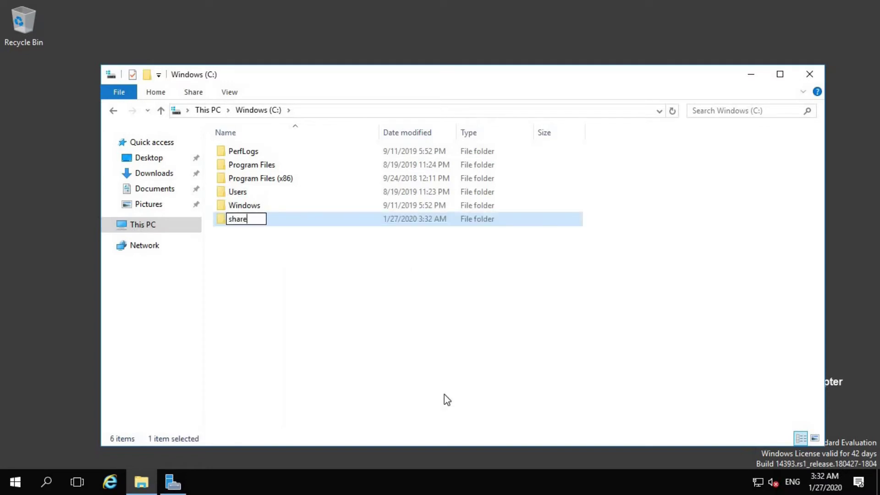
pyautogui.press('Return')
# Enable advanced sharing for the share folder on C: and set its share name to share$
pyautogui.rightClick(263, 228)
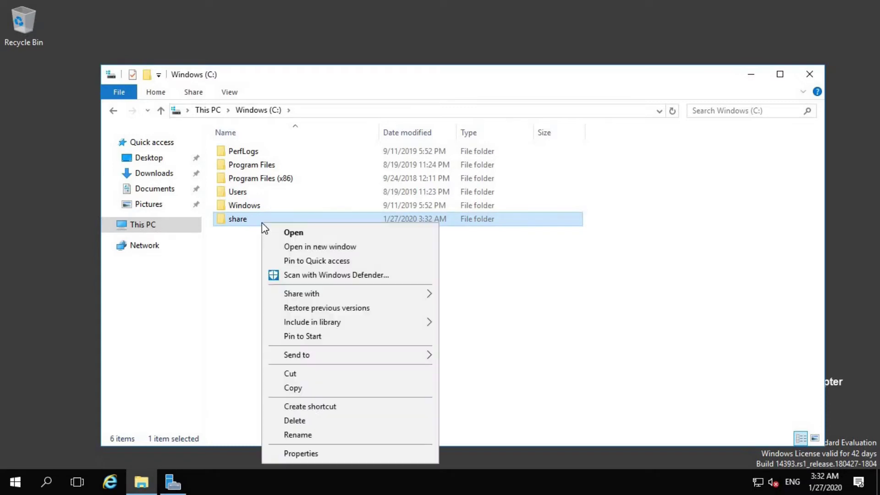
pyautogui.click(320, 451)
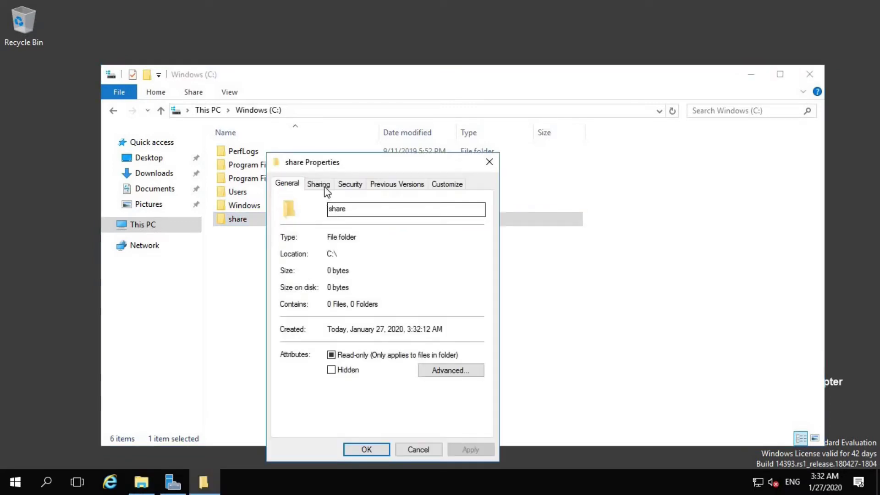
pyautogui.click(323, 186)
pyautogui.click(364, 338)
pyautogui.click(322, 211)
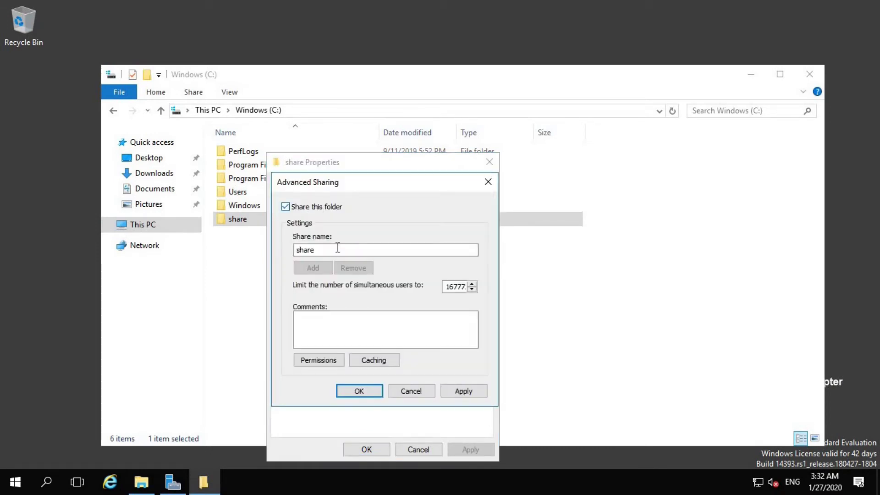
pyautogui.click(340, 252)
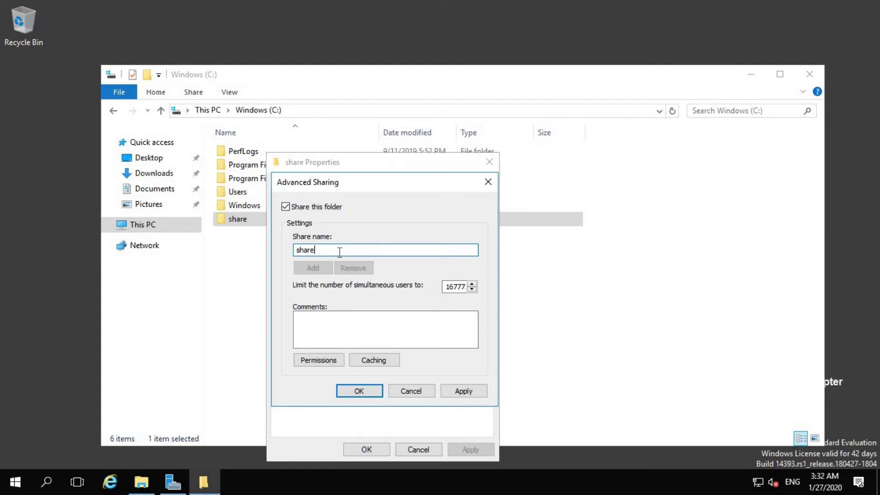
pyautogui.write('$')
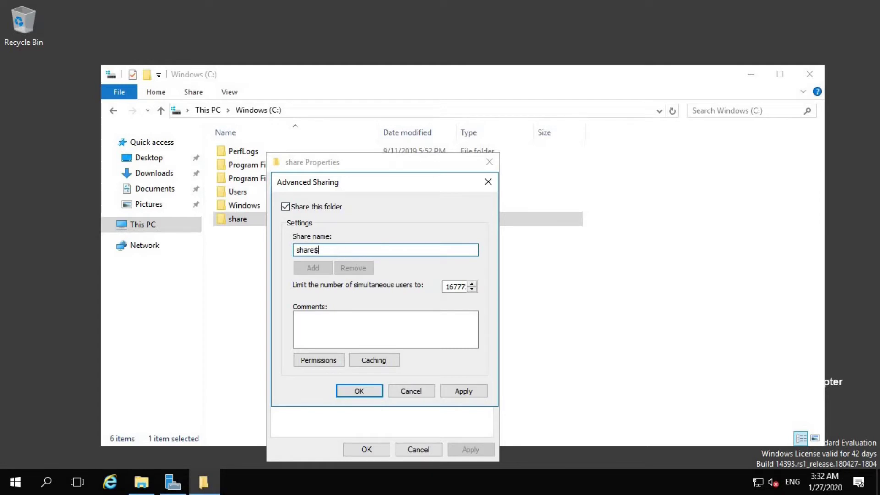
# Add the Administrators group to the share$ share permissions and allow it Full Control
pyautogui.click(326, 363)
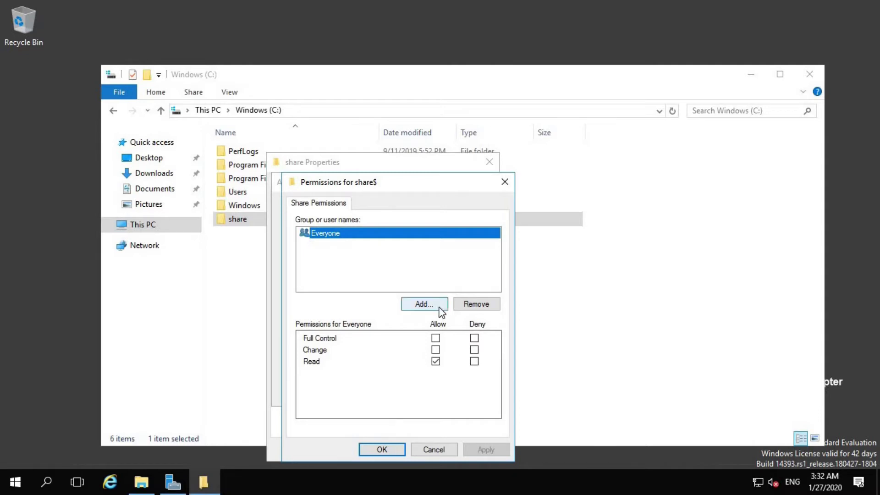
pyautogui.click(421, 302)
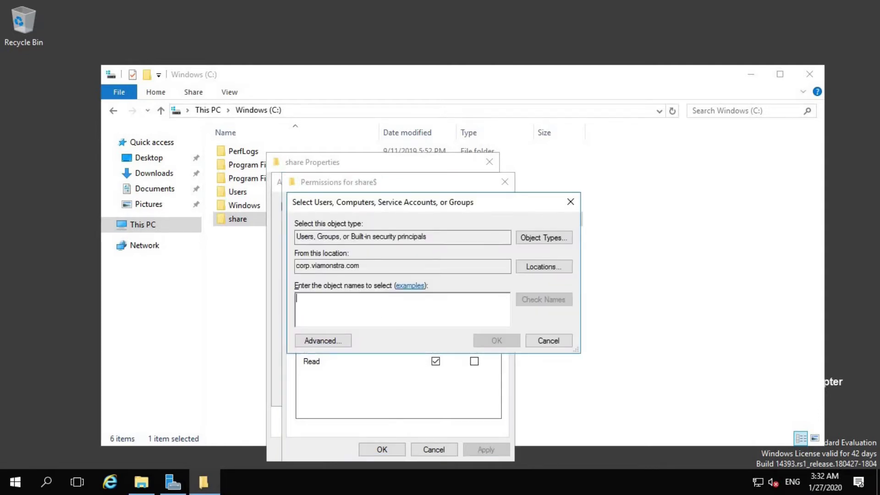
pyautogui.write('dministrators')
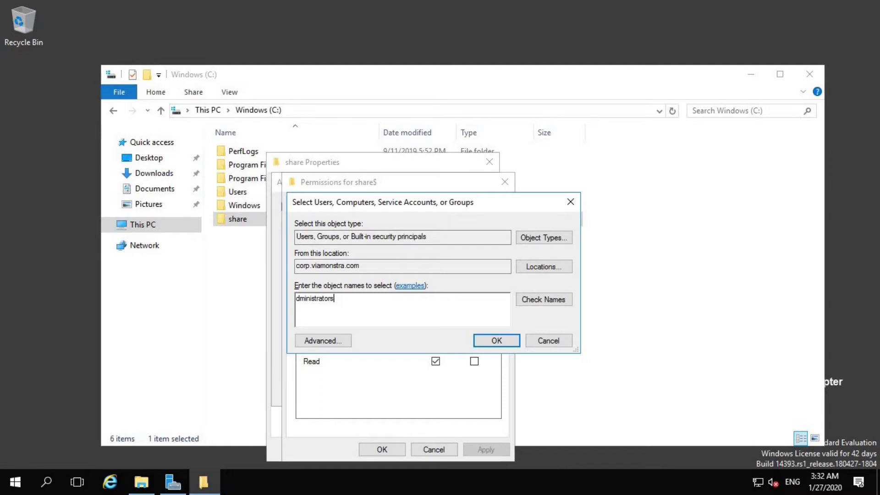
pyautogui.press('Home')
pyautogui.write('a')
pyautogui.press('Return')
pyautogui.click(436, 338)
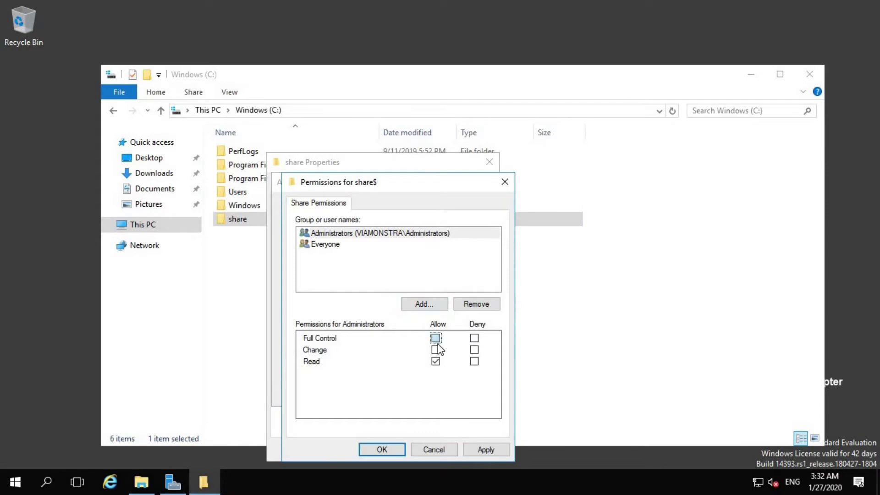
pyautogui.click(391, 244)
pyautogui.click(395, 452)
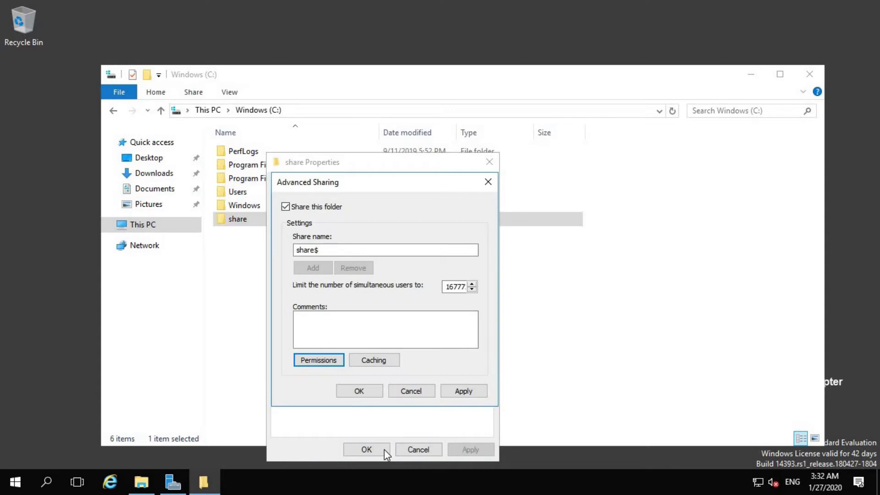
# Apply the advanced sharing settings, closing the share folder's properties and File Explorer
pyautogui.click(384, 449)
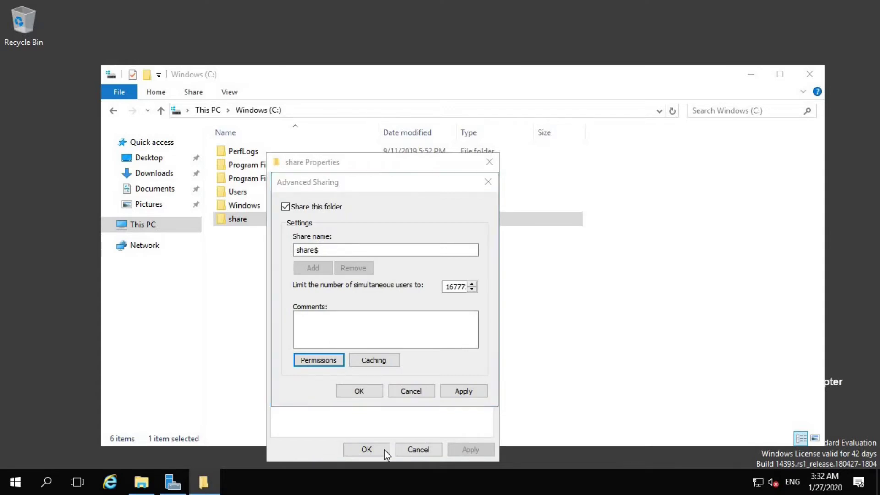
pyautogui.click(374, 395)
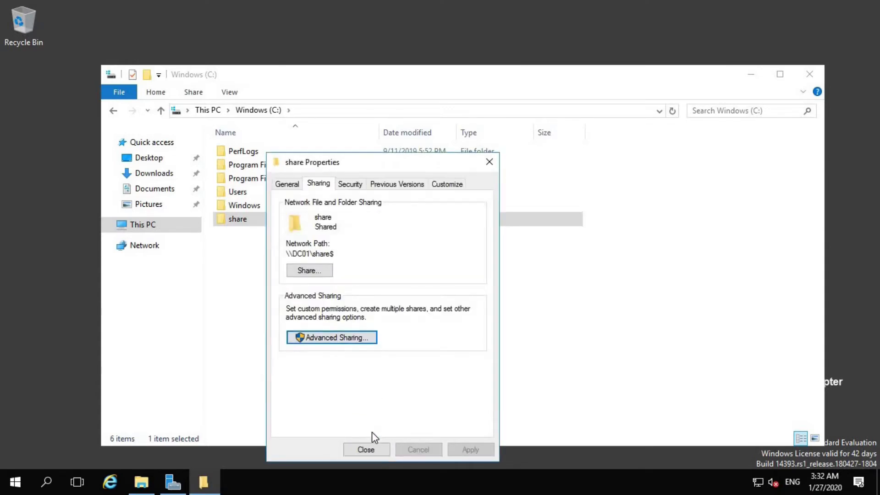
pyautogui.click(378, 450)
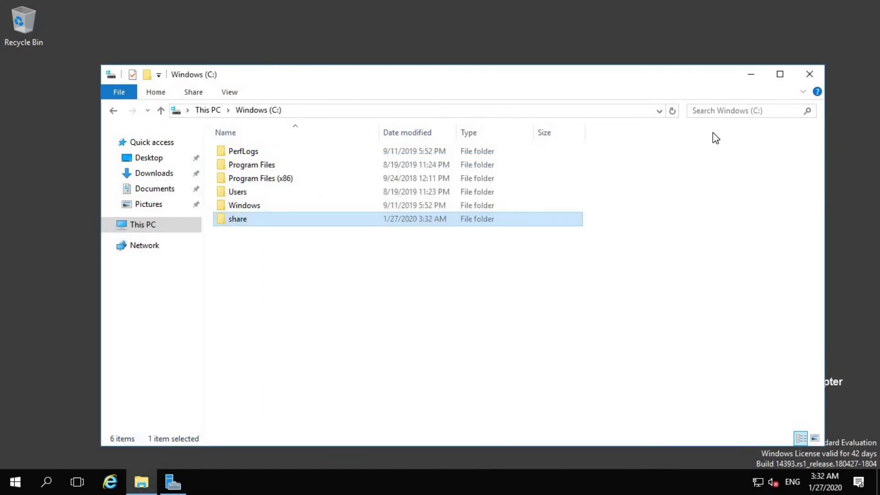
pyautogui.click(802, 83)
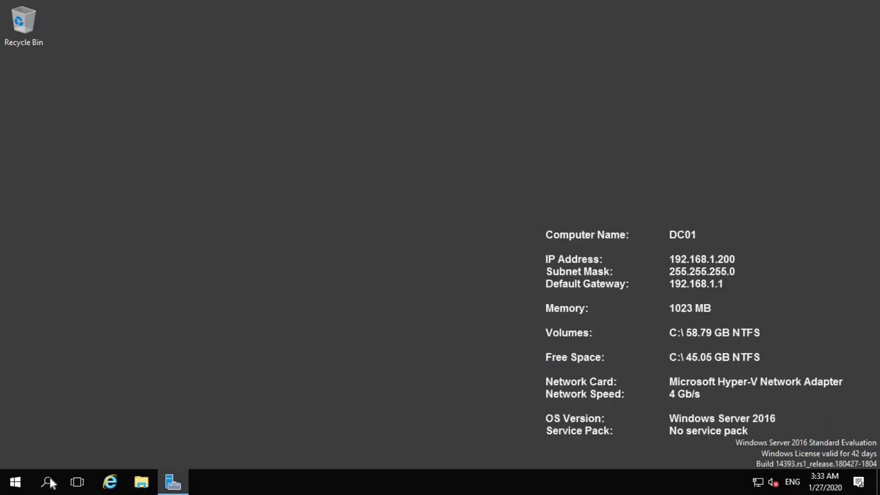
# Search Windows for Group Policy Management, open the console and maximize its window
pyautogui.click(48, 482)
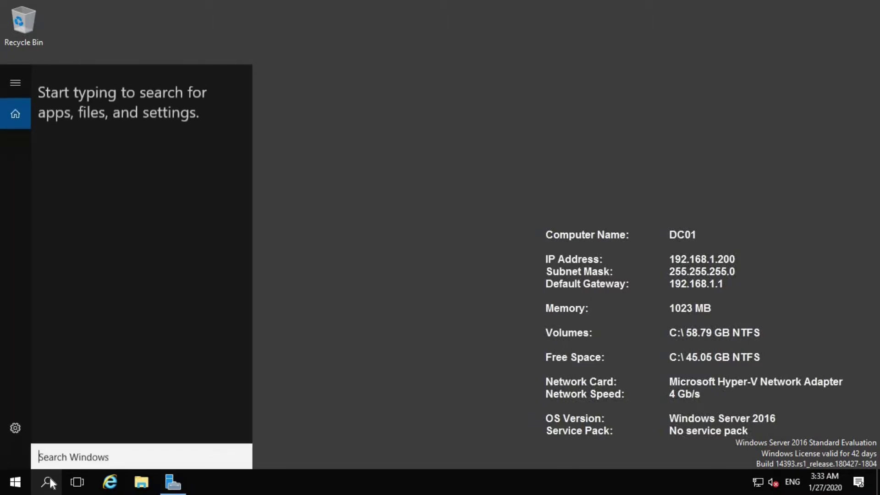
pyautogui.write('group')
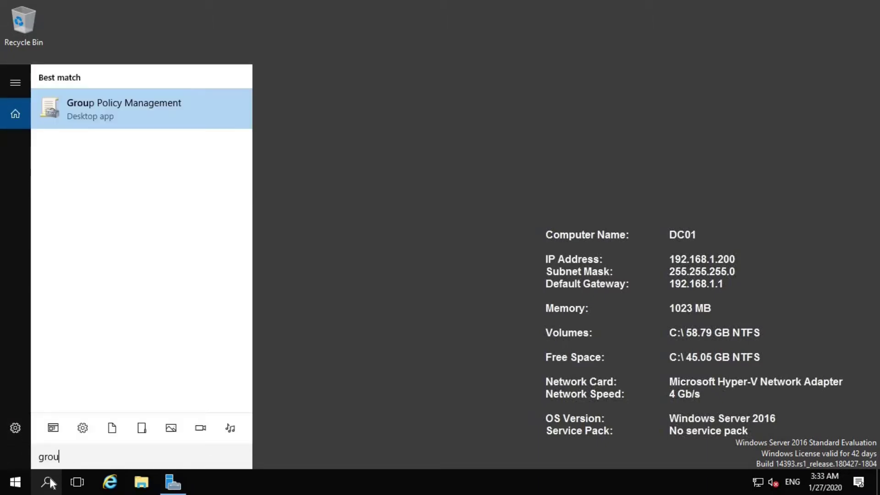
pyautogui.click(132, 123)
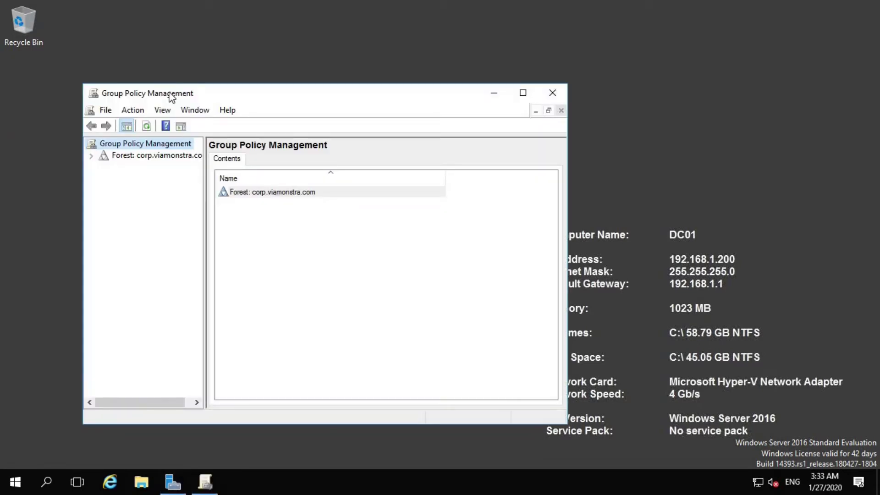
pyautogui.doubleClick(175, 93)
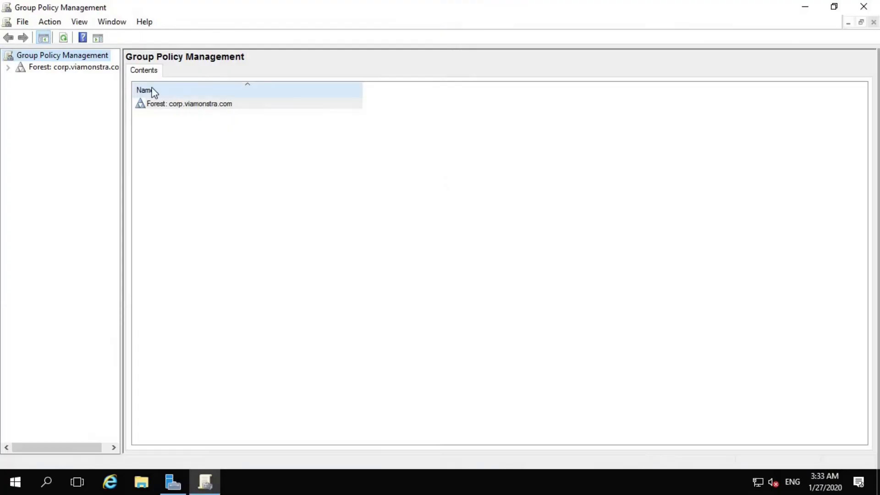
# Create a GPO named Enterprise Mode GPO under Group Policy Objects in the corp.viamonstra.com domain, without a source starter GPO
pyautogui.doubleClick(78, 69)
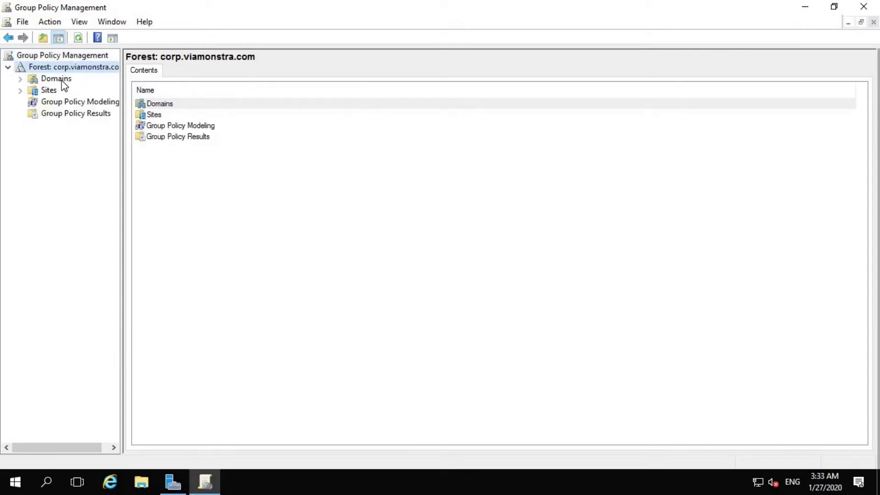
pyautogui.doubleClick(61, 81)
pyautogui.doubleClick(61, 91)
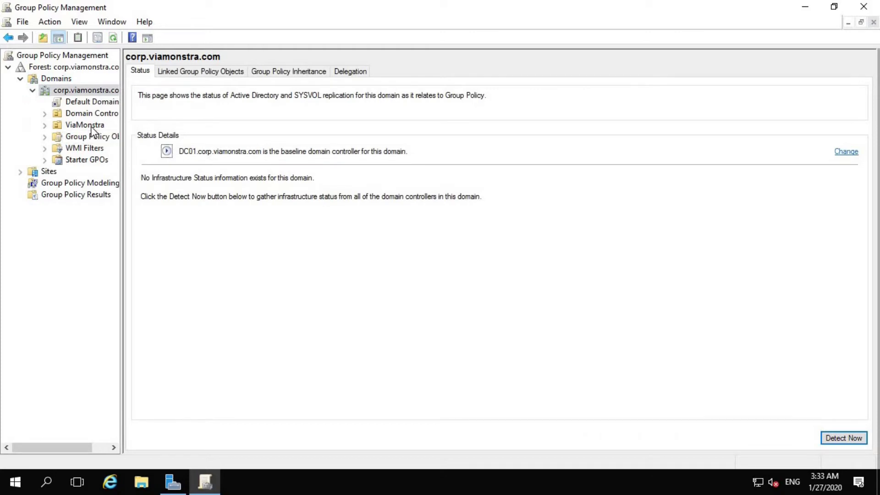
pyautogui.doubleClick(97, 138)
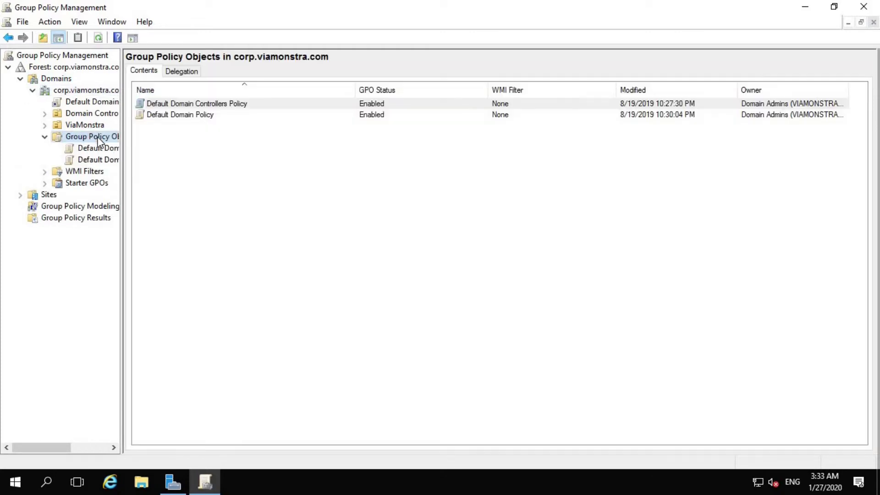
pyautogui.rightClick(97, 138)
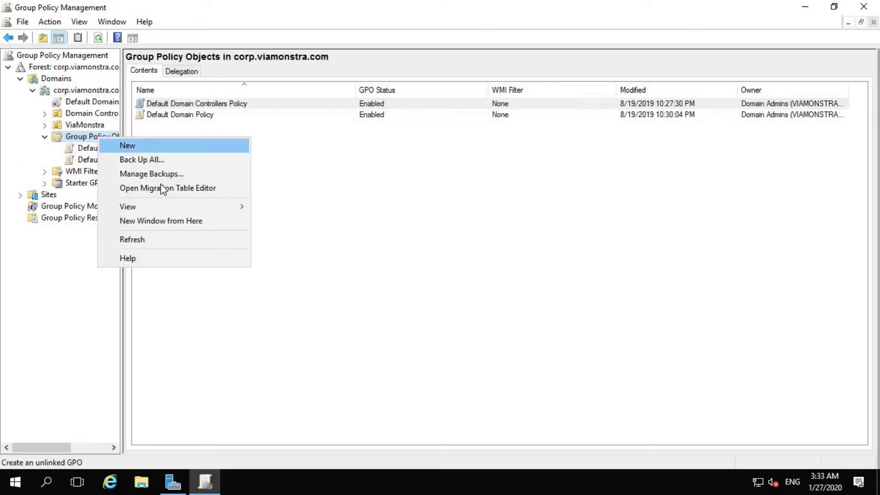
pyautogui.click(144, 147)
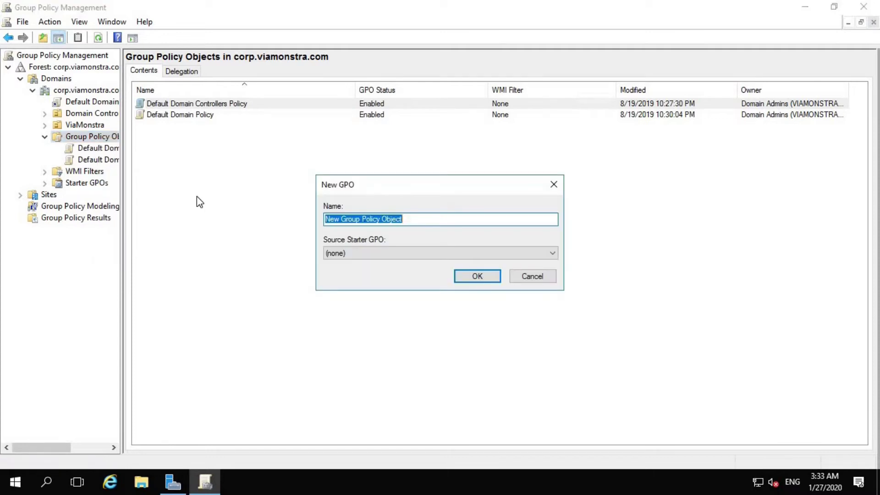
pyautogui.write('En')
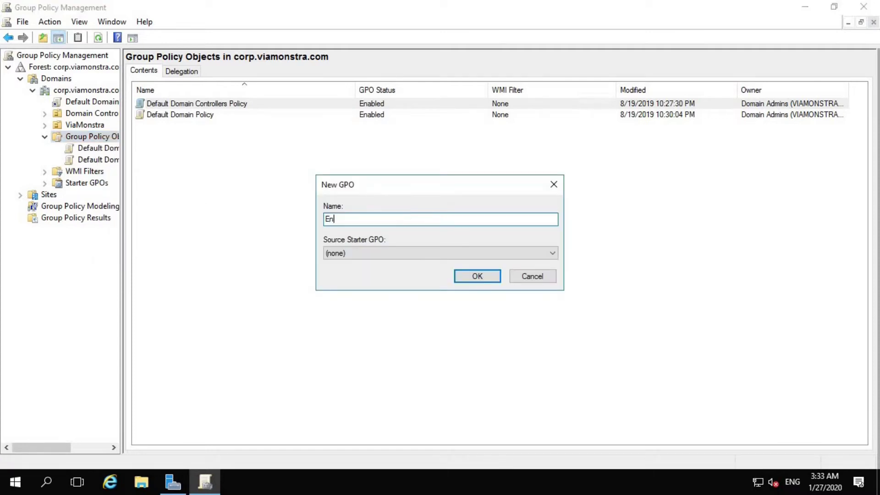
pyautogui.write('terprise Mode')
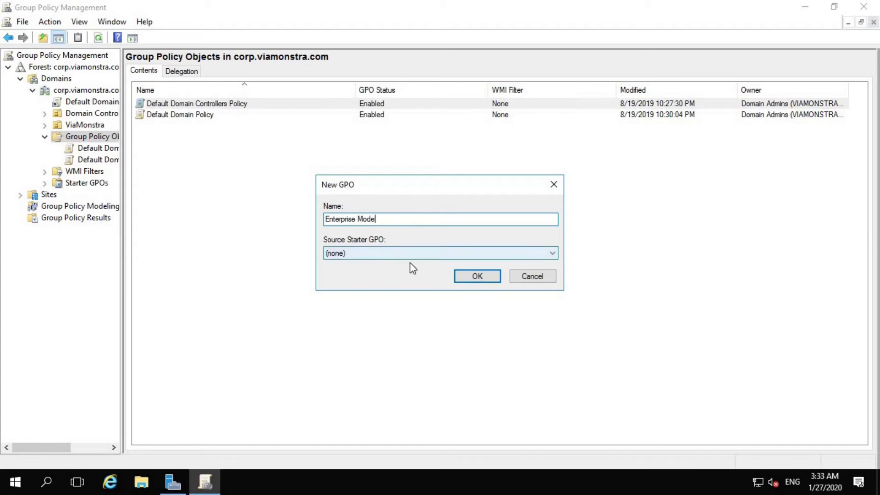
pyautogui.write(' GPO')
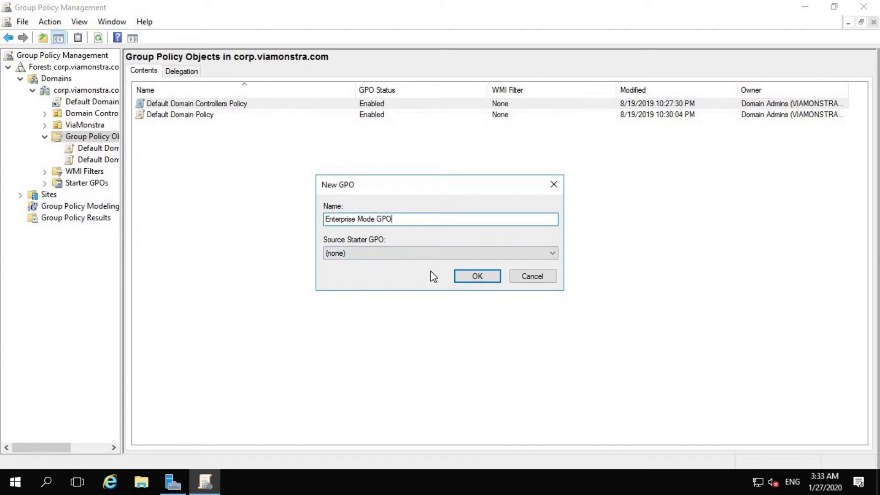
pyautogui.click(475, 278)
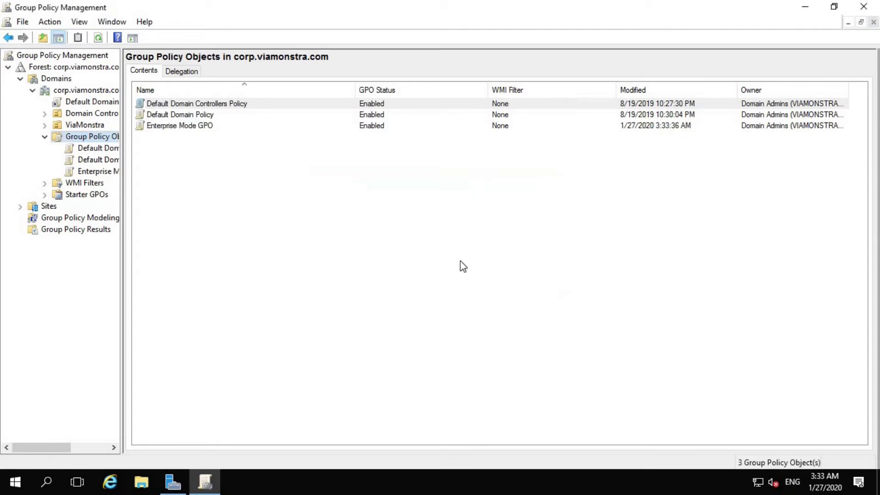
# Open Enterprise Mode GPO for editing in the Group Policy Management Editor
pyautogui.doubleClick(282, 103)
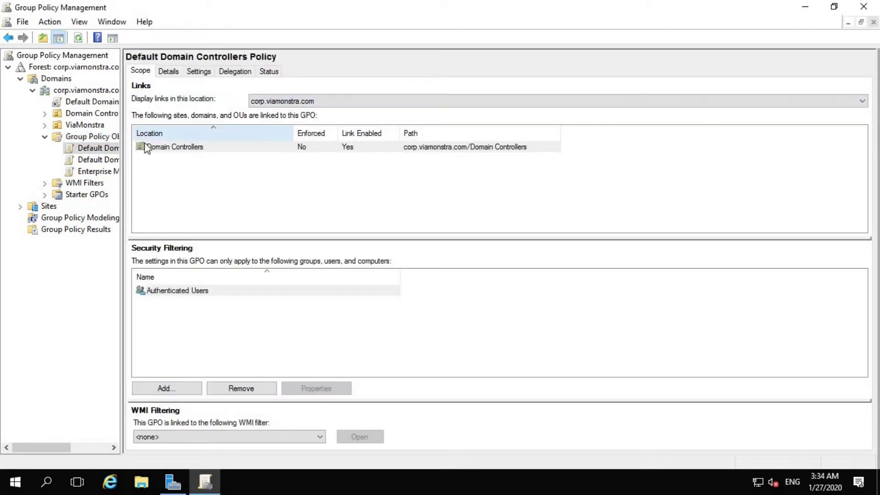
pyautogui.click(106, 171)
pyautogui.rightClick(107, 172)
pyautogui.press('Return')
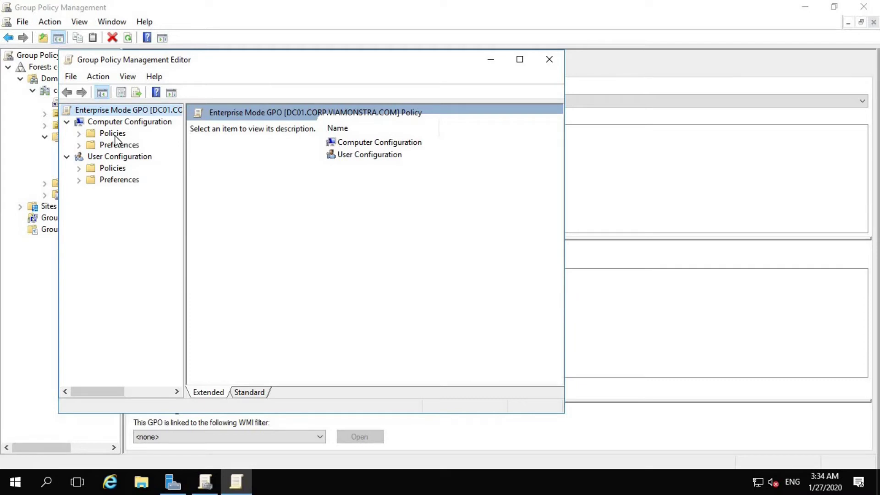
# Open the Internet Explorer policies in Windows Components under the Computer Configuration administrative templates, with the editor maximized
pyautogui.doubleClick(114, 134)
pyautogui.doubleClick(128, 168)
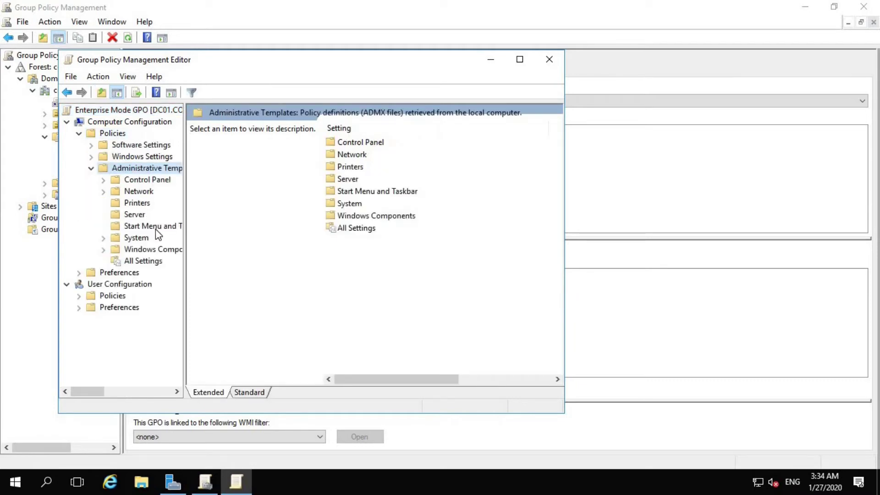
pyautogui.doubleClick(161, 254)
pyautogui.click(531, 60)
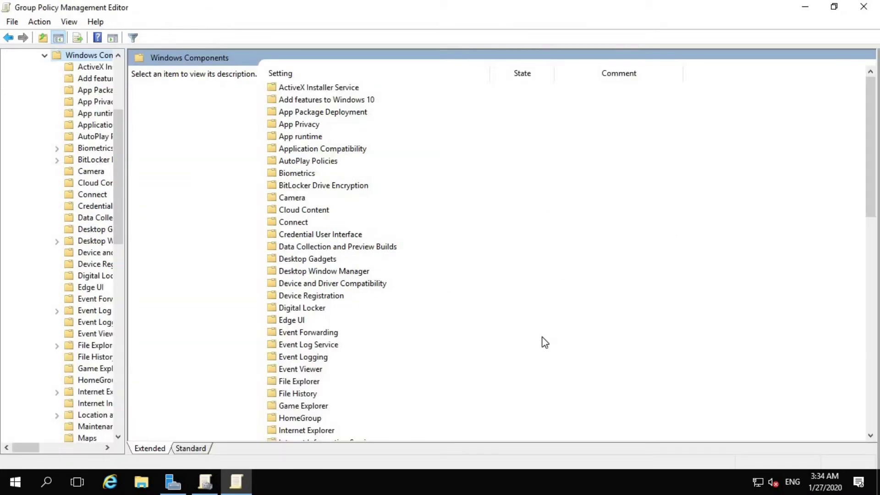
pyautogui.doubleClick(332, 430)
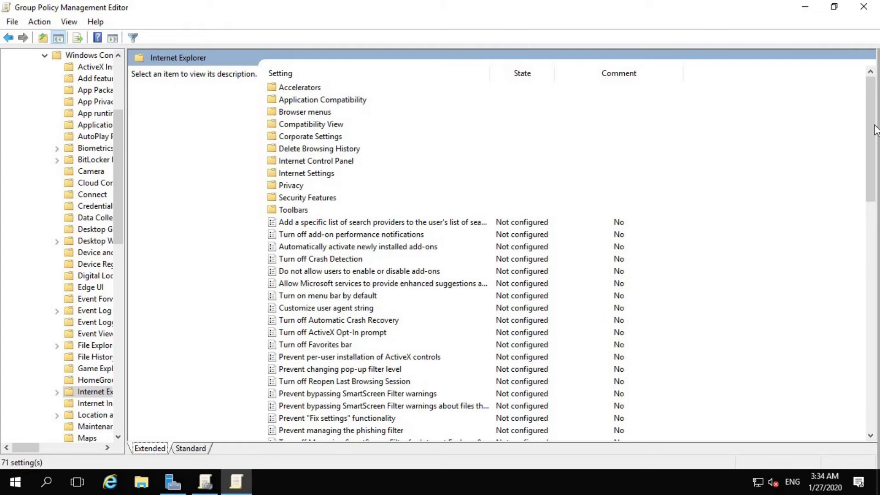
# Enable the "Use the Enterprise Mode IE website list" policy with the list location \\dc01\share$\SiteList.xml
pyautogui.moveTo(872, 130); pyautogui.dragTo(873, 222)
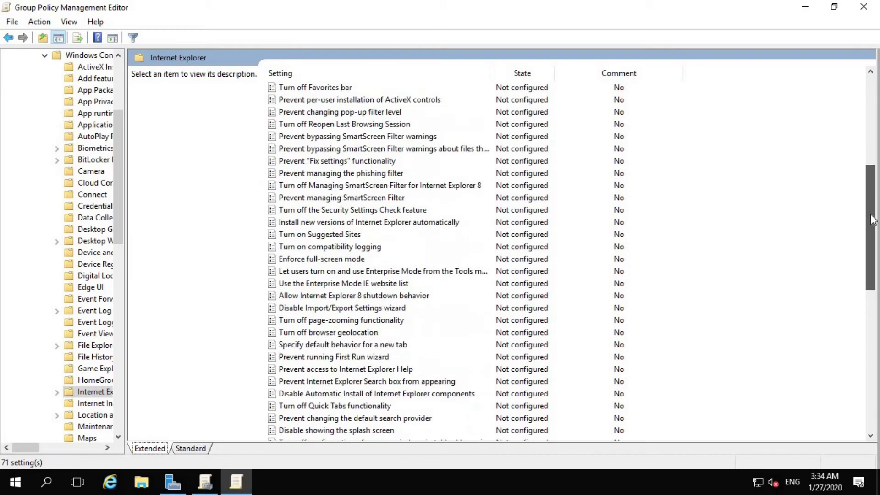
pyautogui.click(405, 287)
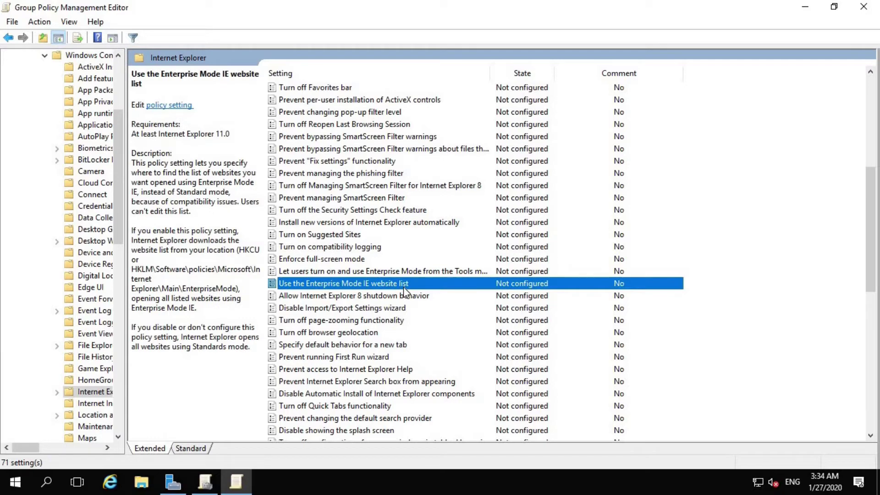
pyautogui.doubleClick(405, 288)
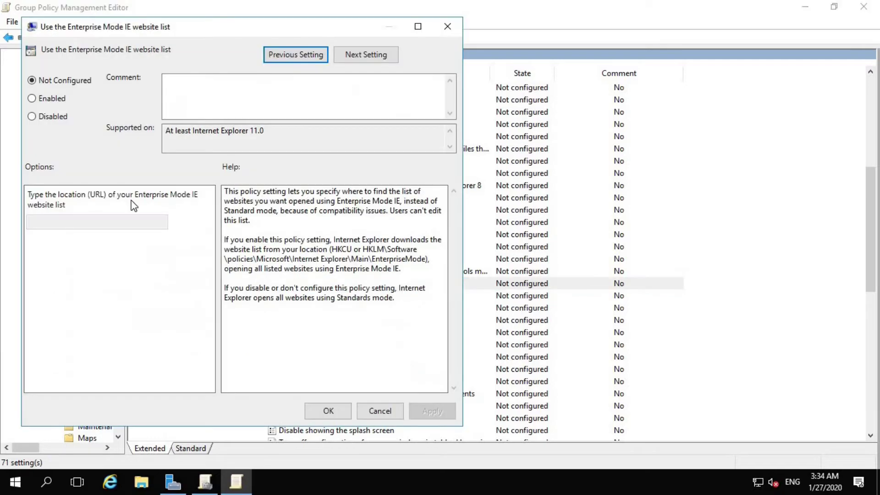
pyautogui.click(55, 99)
pyautogui.click(78, 224)
pyautogui.click(78, 226)
pyautogui.write('\\')
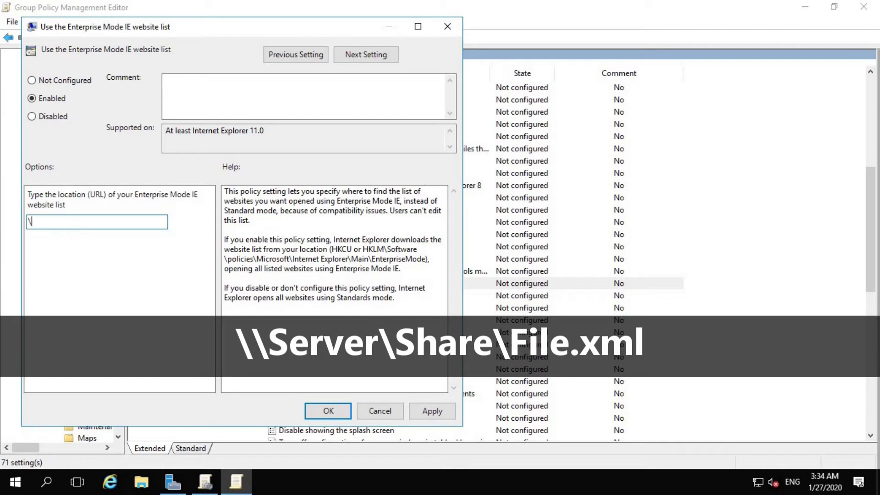
pyautogui.write('\\dc01\\sgare')
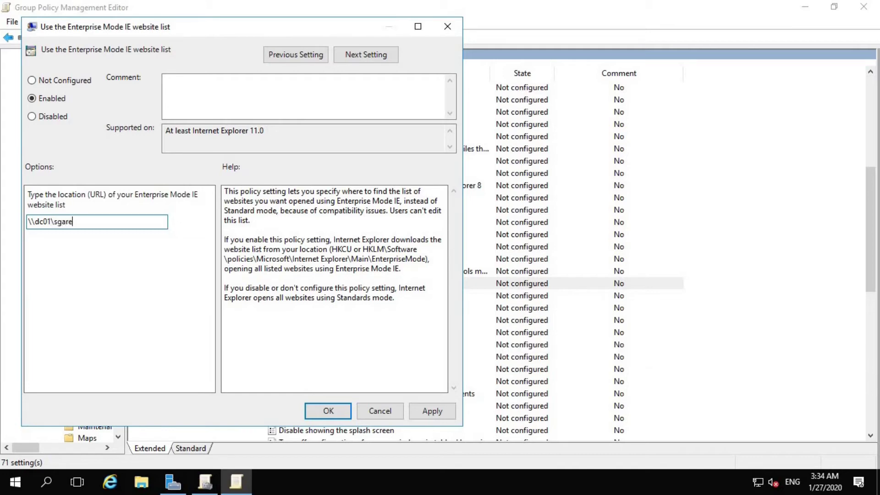
pyautogui.press('BackSpace')
pyautogui.press('BackSpace')
pyautogui.press('BackSpace')
pyautogui.press('BackSpace')
pyautogui.write('hare$\\SiteList.xml')
pyautogui.click(334, 414)
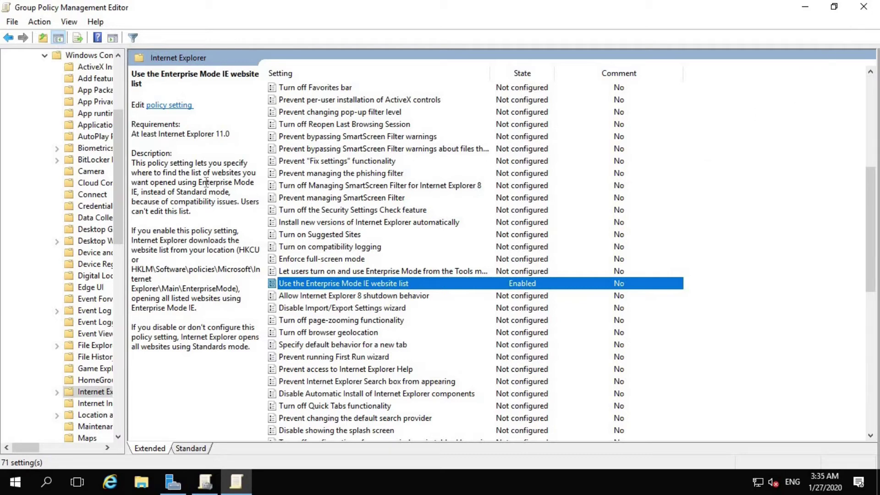
# Close the Group Policy Management Editor and widen the console tree to show full GPO names
pyautogui.click(864, 7)
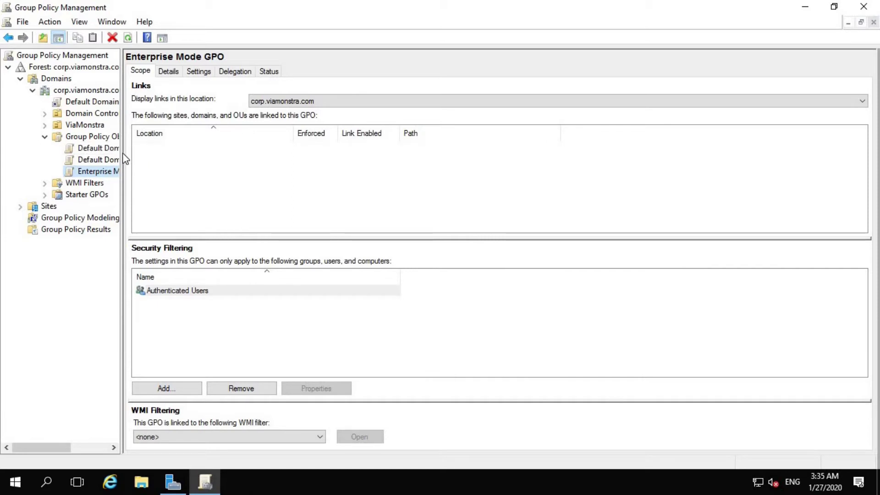
pyautogui.moveTo(121, 155); pyautogui.dragTo(177, 178)
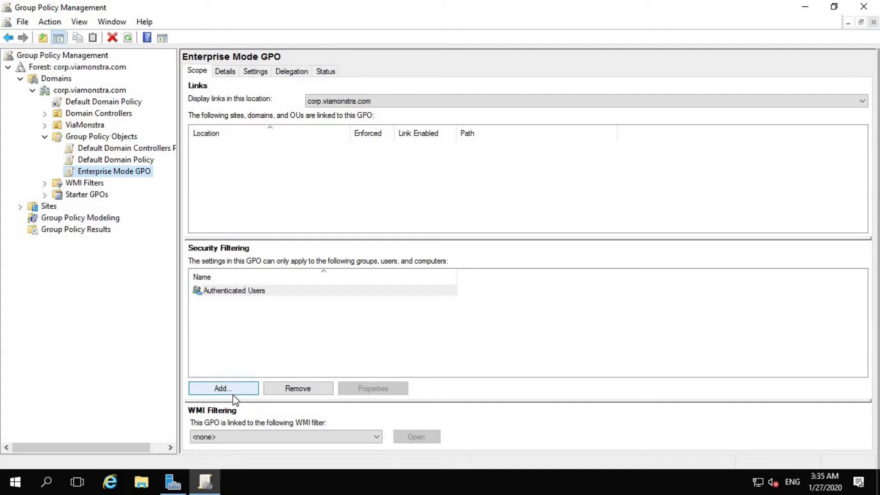
# Link the existing Enterprise Mode GPO to the corp.viamonstra.com domain
pyautogui.rightClick(107, 93)
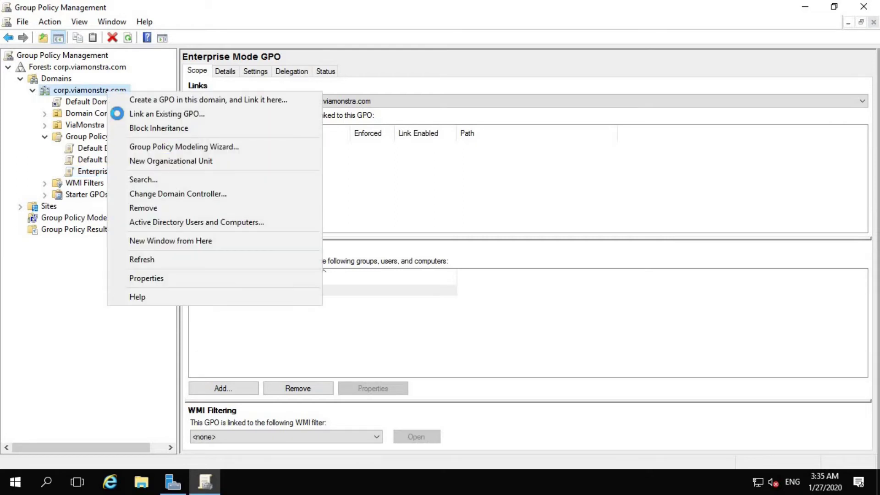
pyautogui.click(160, 114)
pyautogui.click(385, 224)
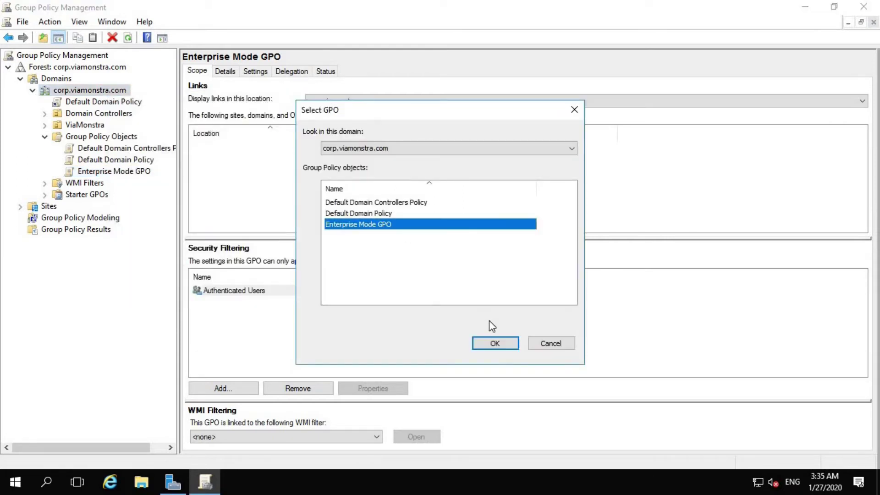
pyautogui.click(495, 345)
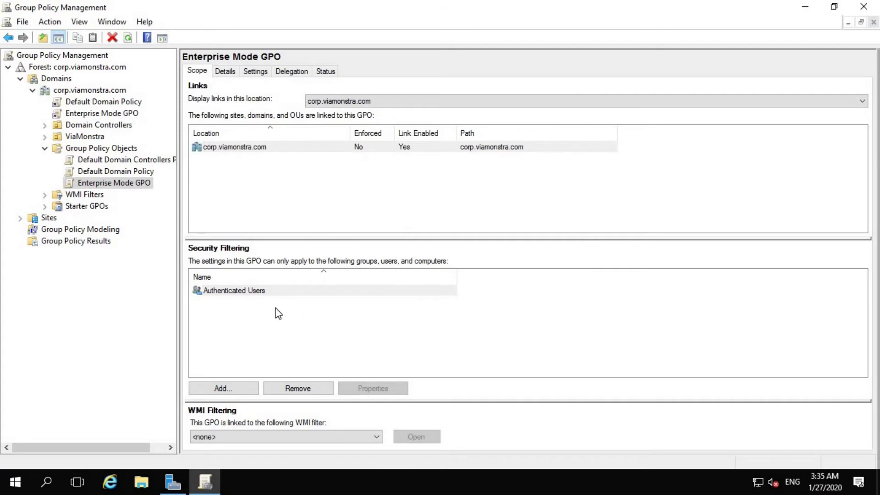
# Delegate Read permission on Enterprise Mode GPO to the Domain Computers group, then close the Group Policy Management console
pyautogui.click(326, 71)
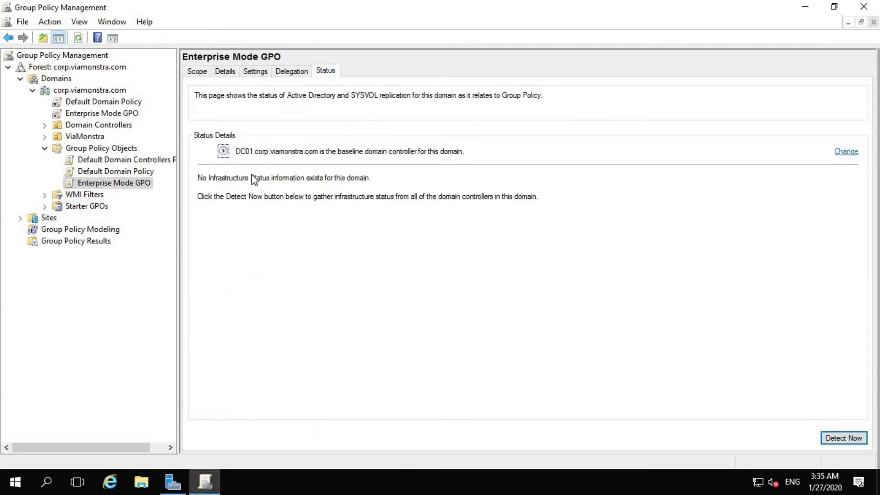
pyautogui.click(296, 72)
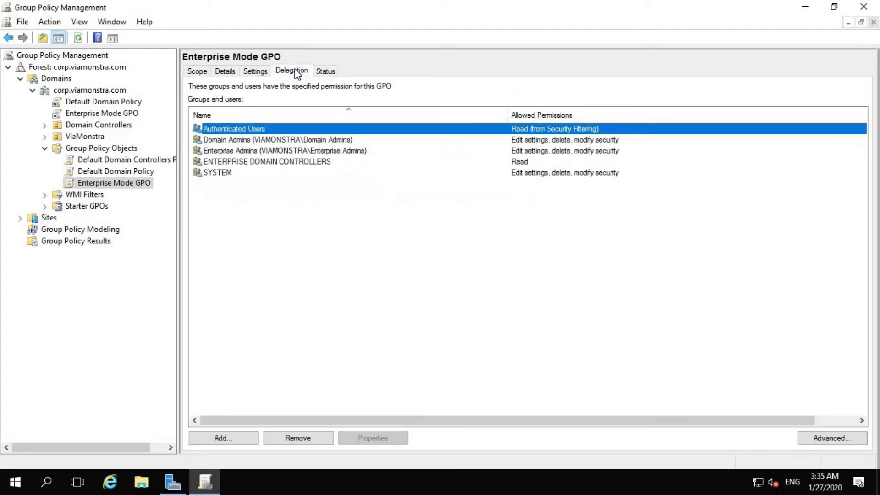
pyautogui.click(250, 439)
pyautogui.write('domain com')
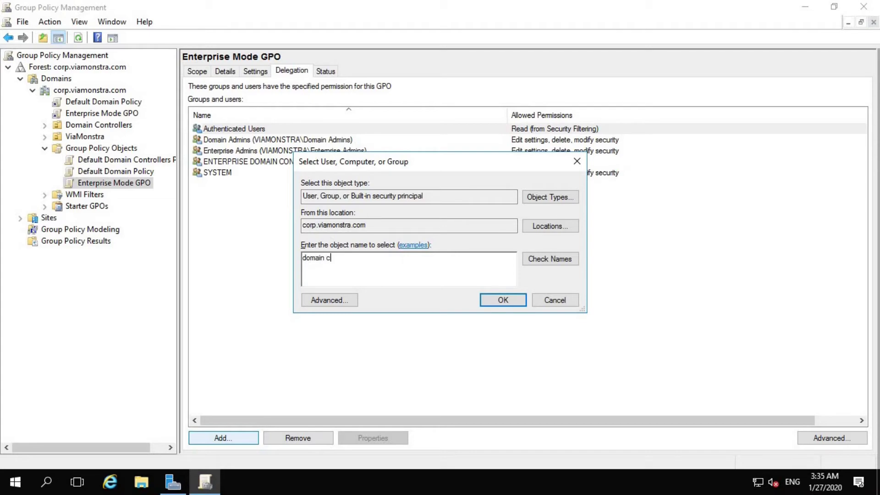
pyautogui.press('Return')
pyautogui.click(183, 124)
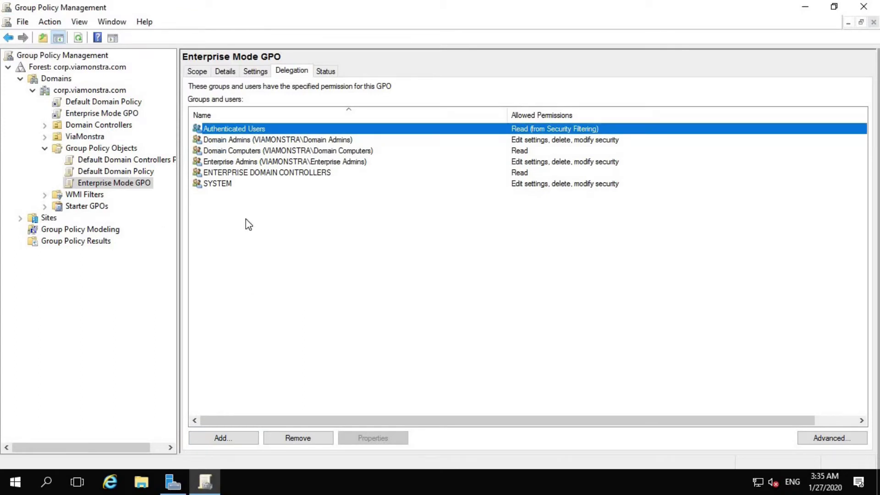
pyautogui.click(874, 9)
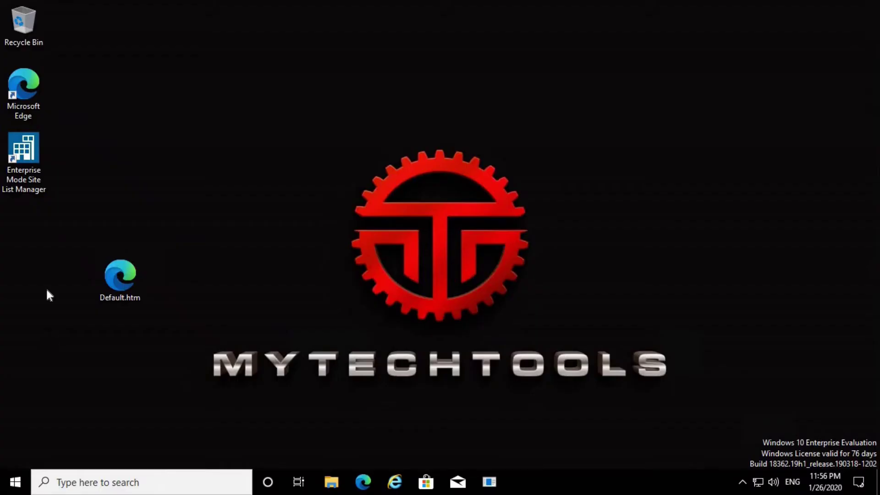
# In Enterprise Mode Site List Manager, add 127.0.0.1/ie8 with the note "IE8 Mode", IE8 Enterprise Mode compatibility, opening in IE11
pyautogui.doubleClick(30, 167)
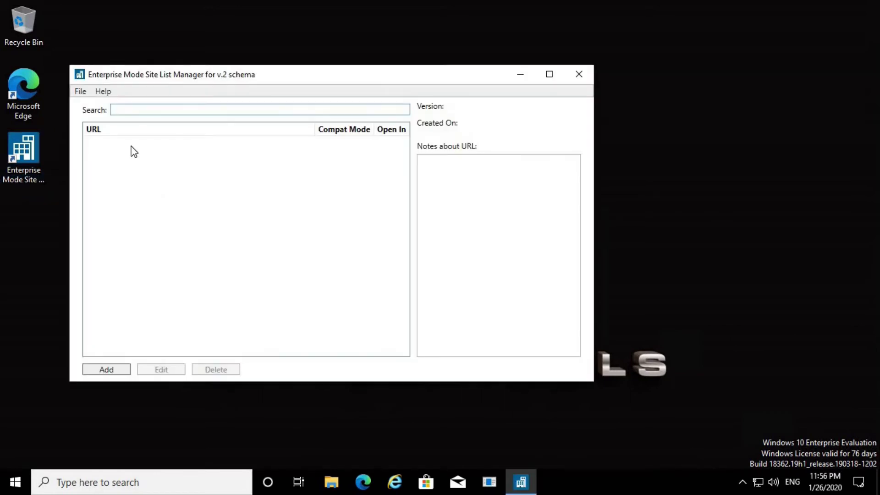
pyautogui.click(115, 371)
pyautogui.write('127.0.0.1')
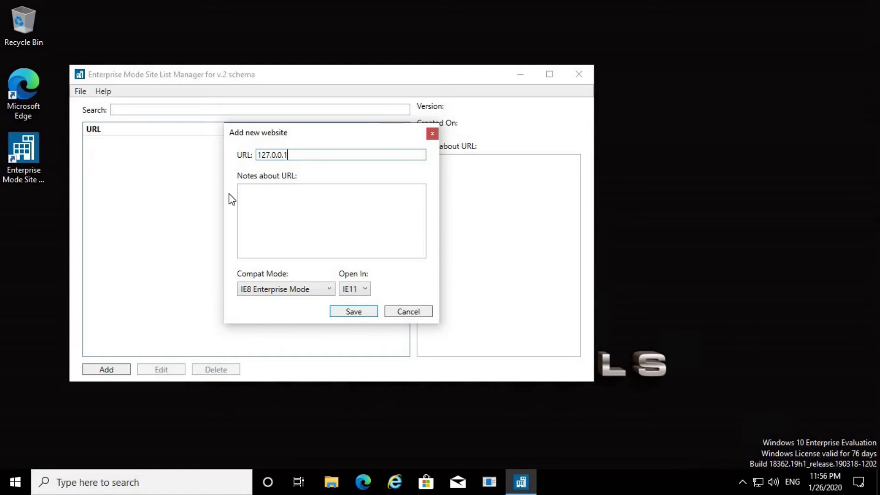
pyautogui.write('/ie8')
pyautogui.click(334, 243)
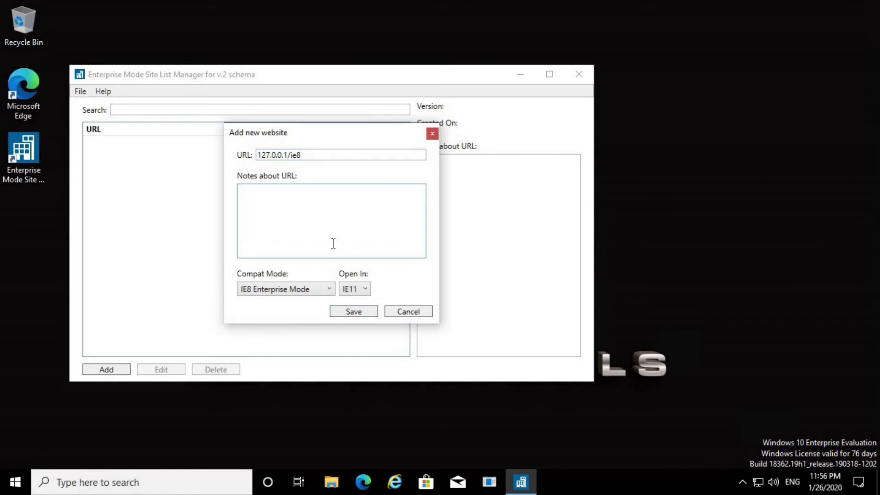
pyautogui.write('IE 8 Mode')
pyautogui.click(362, 311)
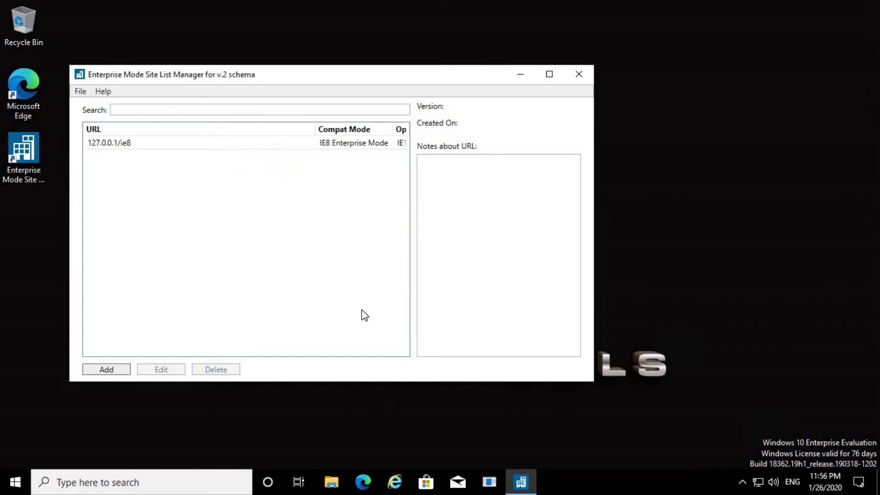
# Add the website 127.0.0.1/ie9 with the note "IE9 Docs Mode" and IE9 Document Mode compatibility, opening in IE11
pyautogui.click(124, 372)
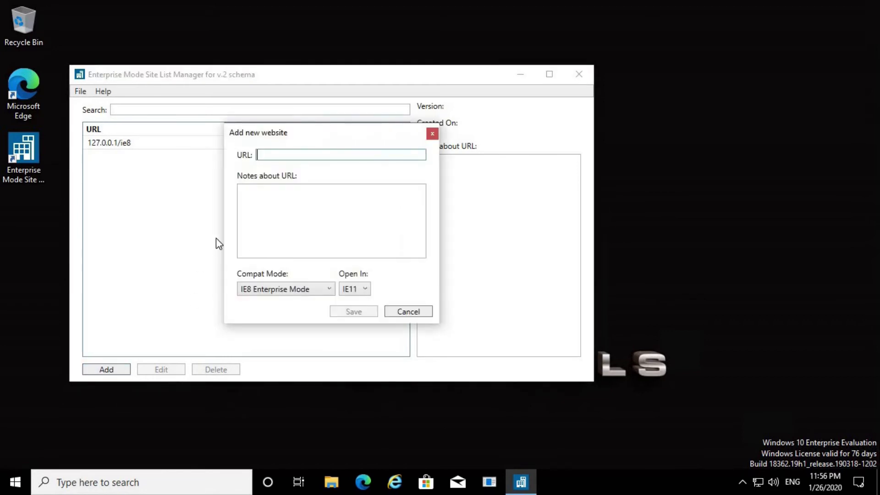
pyautogui.write('127.0.0.1')
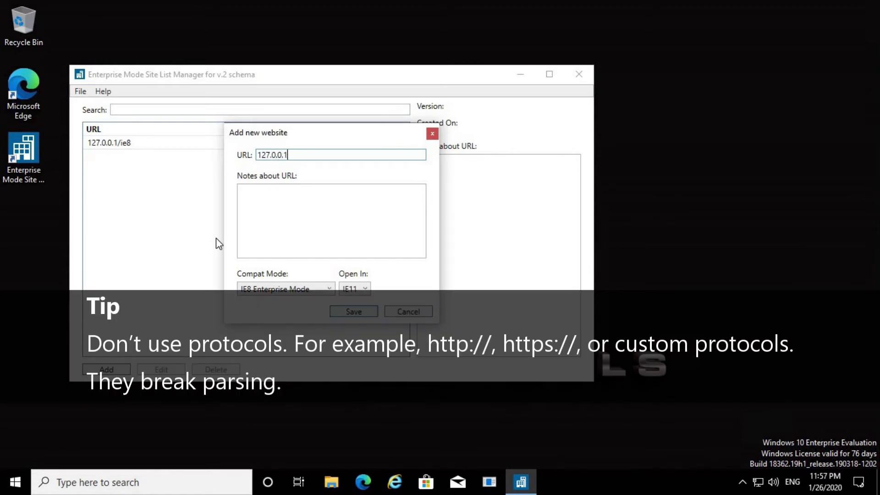
pyautogui.write('/ie9')
pyautogui.click(294, 295)
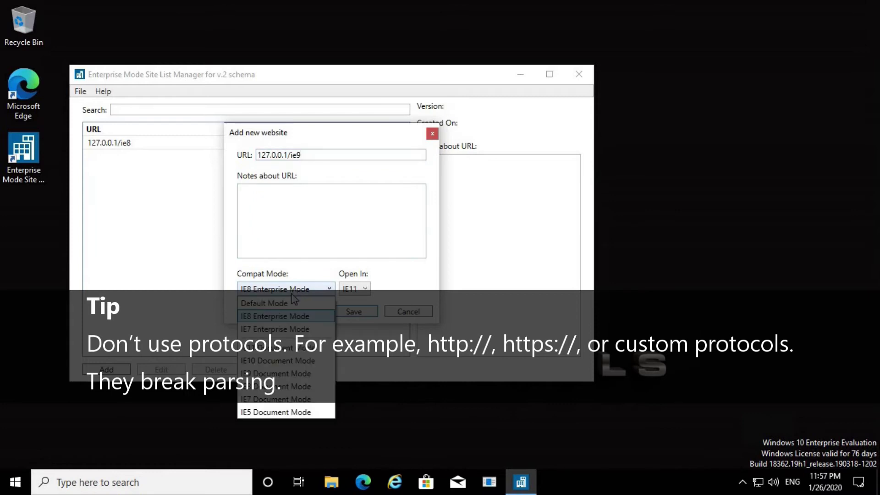
pyautogui.click(299, 374)
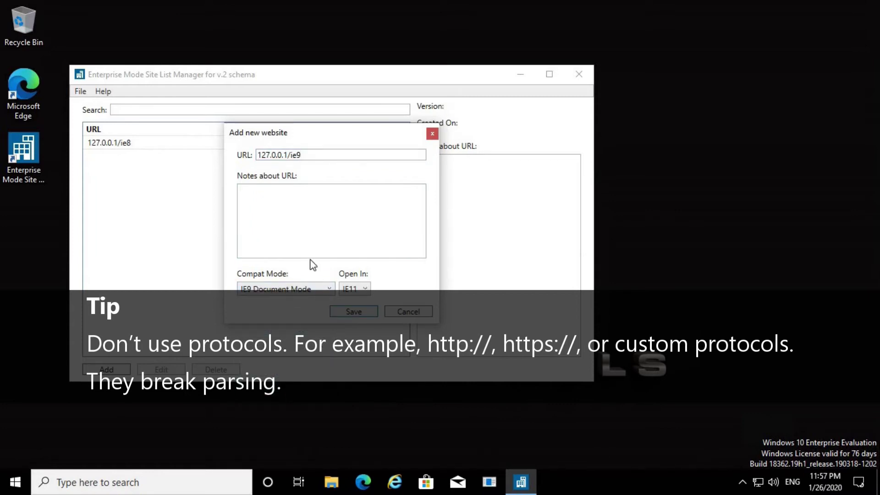
pyautogui.click(301, 236)
pyautogui.write('IE9')
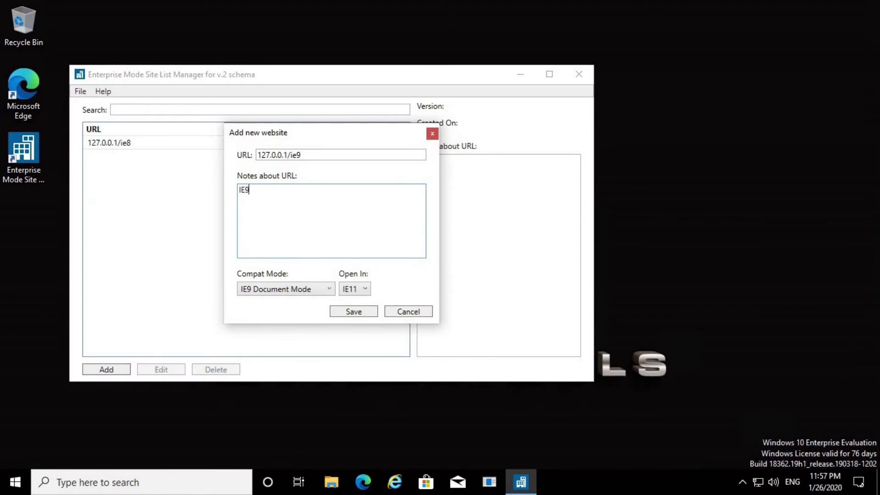
pyautogui.write(' Docs Mode')
pyautogui.click(355, 311)
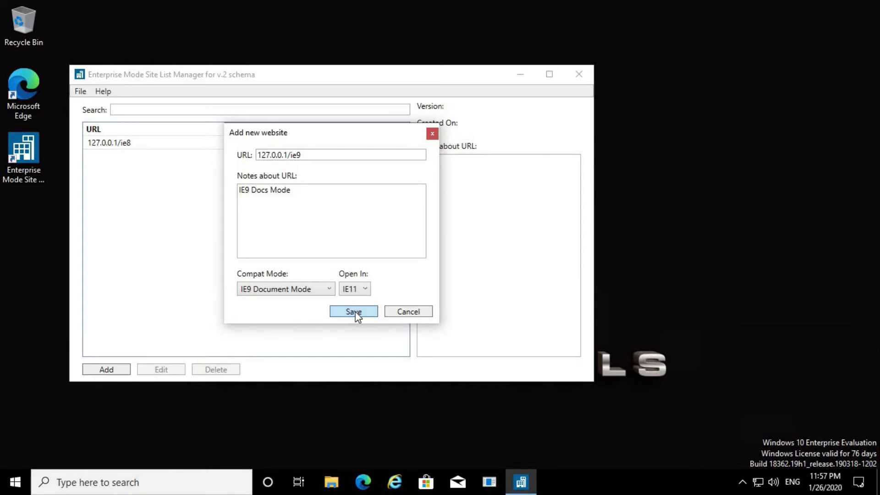
pyautogui.click(353, 312)
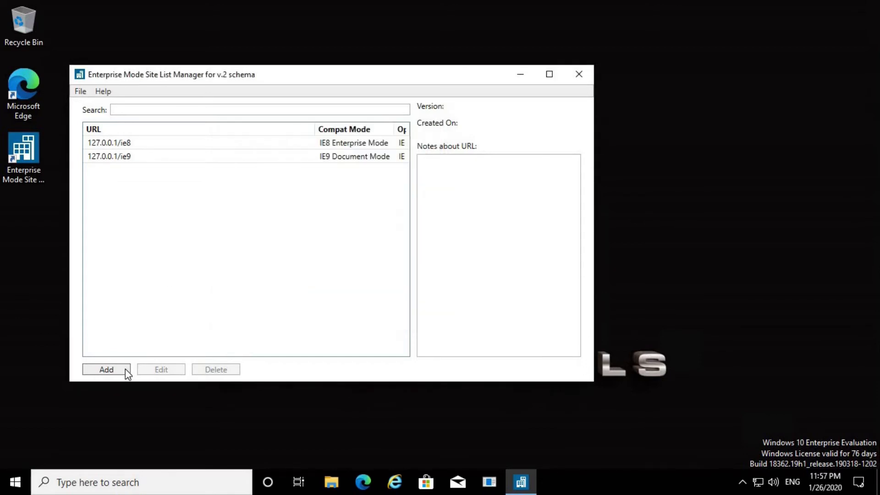
# Add the website 127.0.0.1/ie7 with the note "IE7 Enterprise Mode" and IE7 Enterprise Mode compatibility, opening in IE11
pyautogui.press('Return')
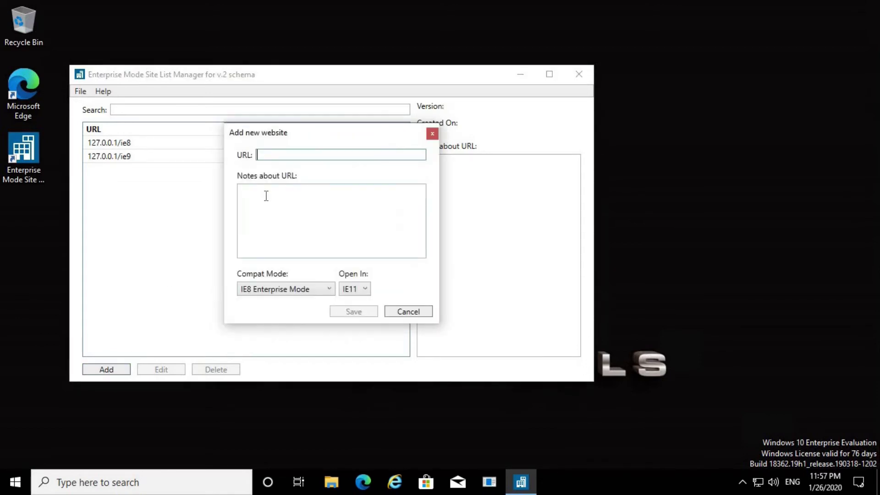
pyautogui.write('127.0.0.1')
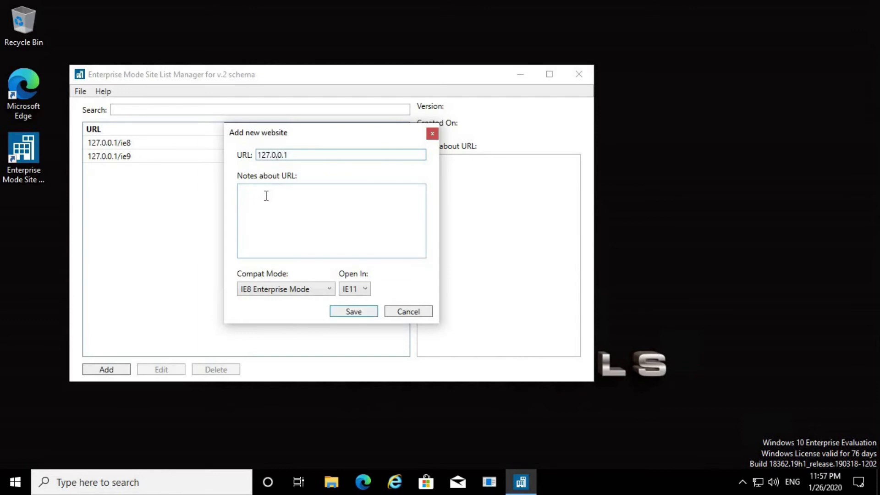
pyautogui.write('/ie')
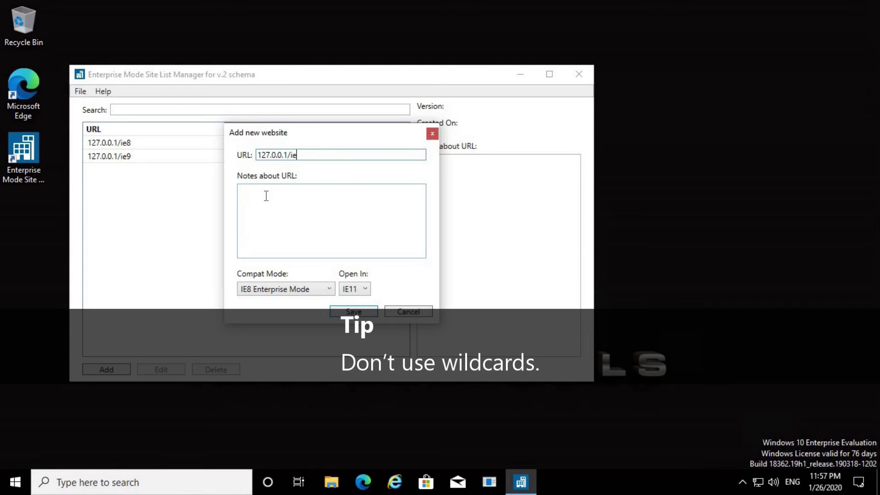
pyautogui.write('7')
pyautogui.click(322, 289)
pyautogui.click(316, 329)
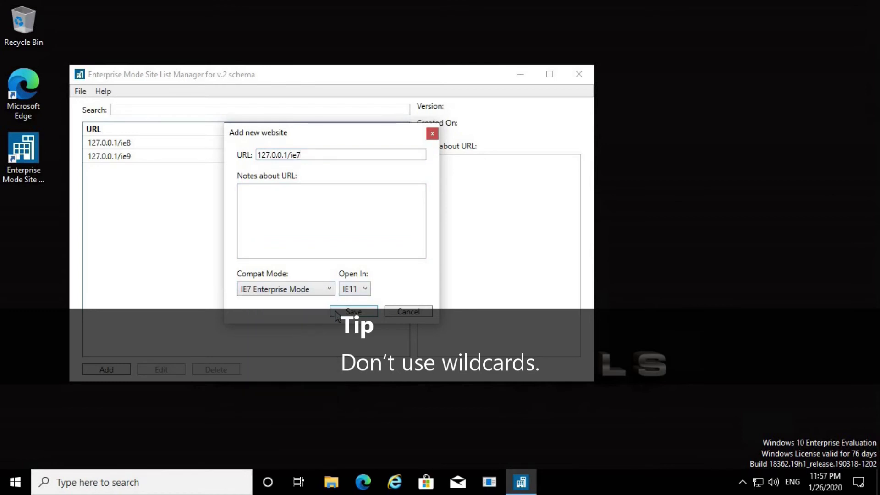
pyautogui.click(304, 234)
pyautogui.write('IE')
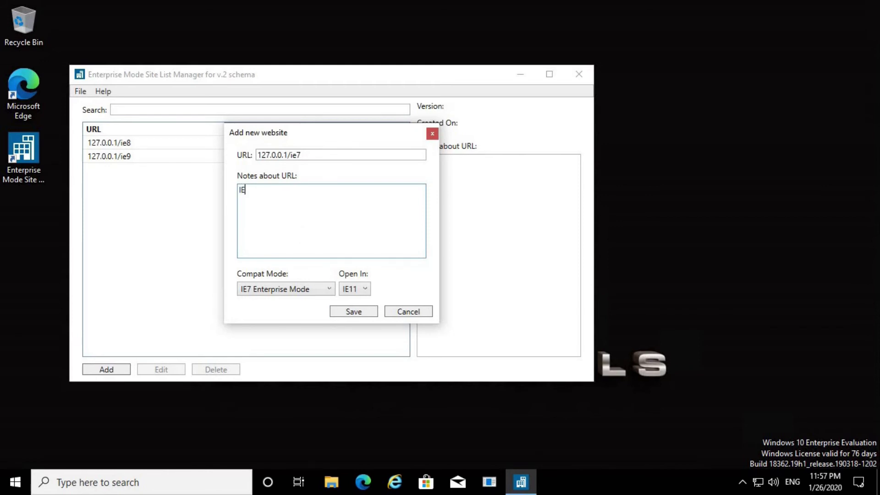
pyautogui.write('7 Enterprise Mode')
pyautogui.click(352, 313)
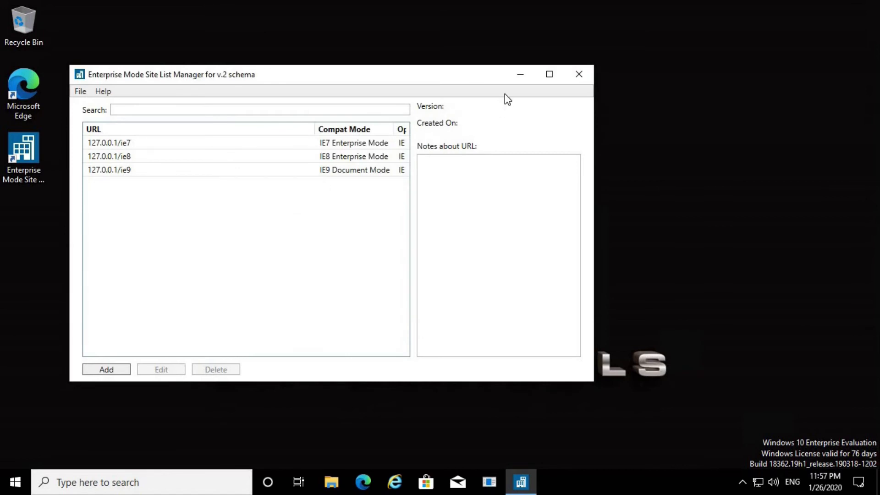
# Maximize the site list window and widen the Compat Mode and Open In columns
pyautogui.click(548, 77)
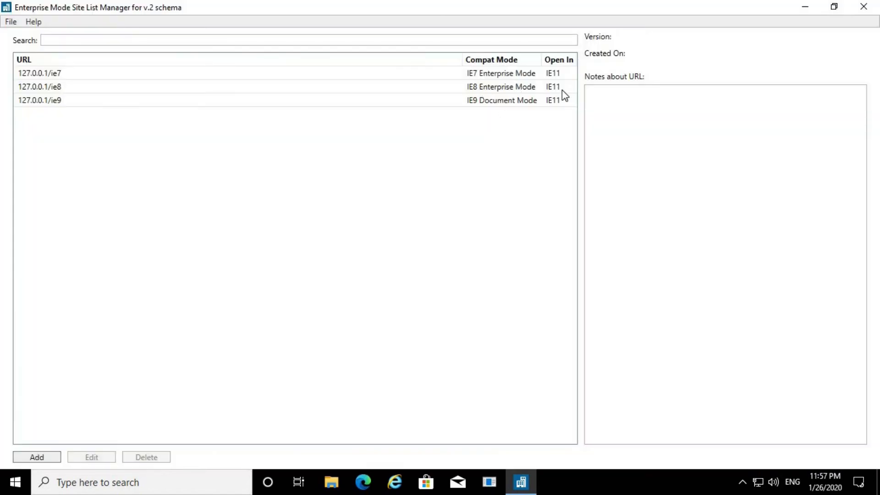
pyautogui.moveTo(462, 59); pyautogui.dragTo(355, 62)
pyautogui.moveTo(541, 60); pyautogui.dragTo(482, 59)
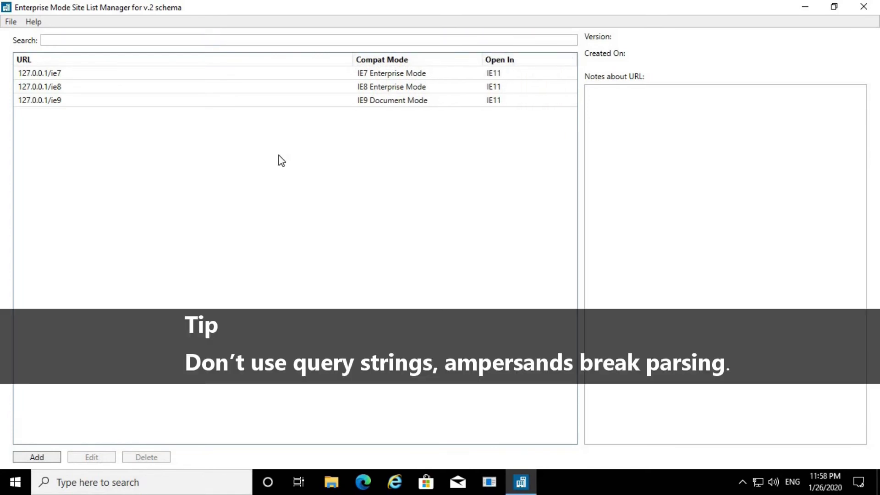
# Review the websites' notes and change the note for 127.0.0.1/ie8 to "IE8 Enterprise Mode"
pyautogui.click(141, 73)
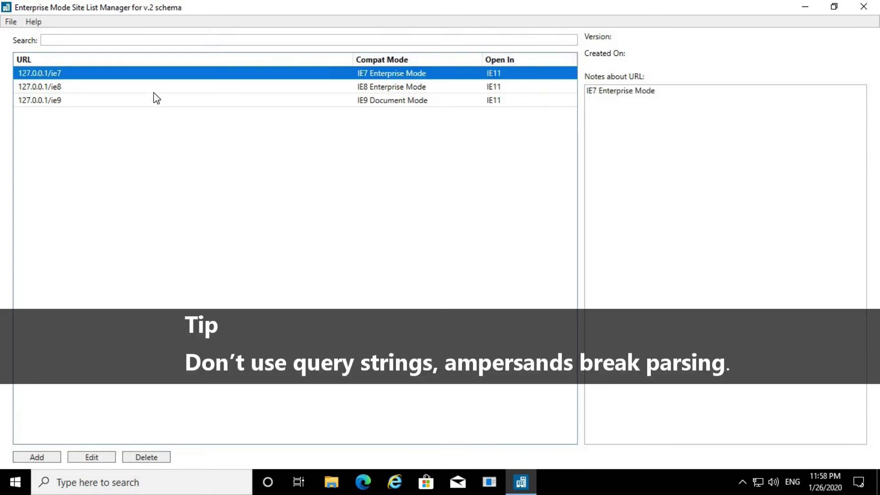
pyautogui.click(154, 91)
pyautogui.click(158, 102)
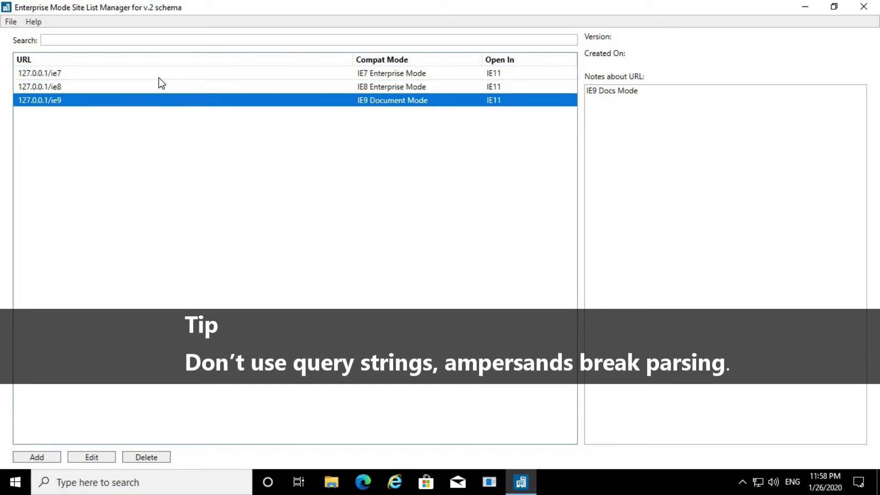
pyautogui.click(158, 88)
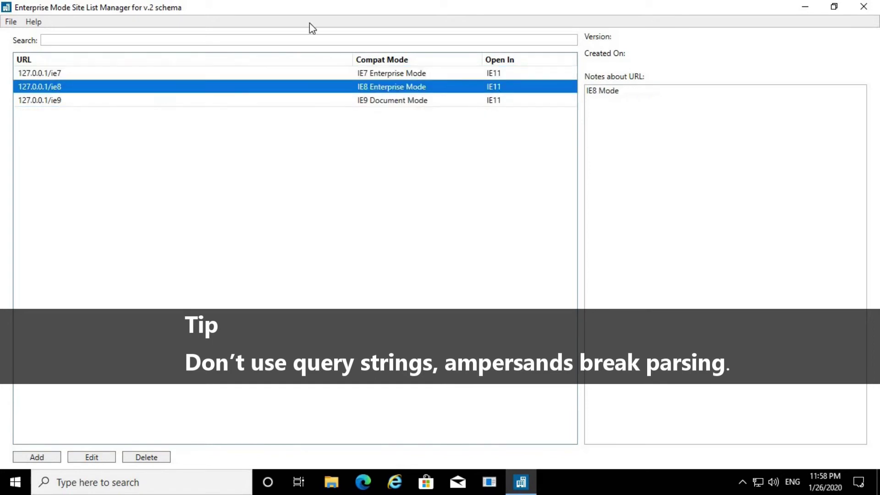
pyautogui.click(606, 95)
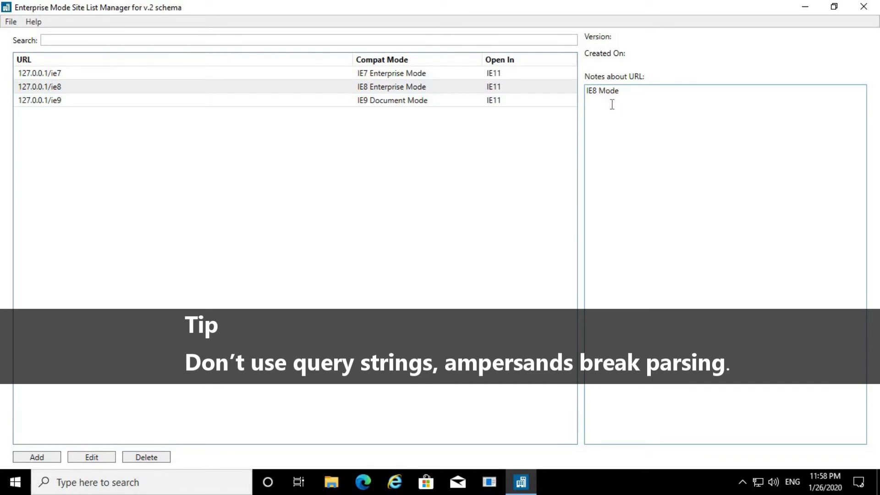
pyautogui.click(101, 456)
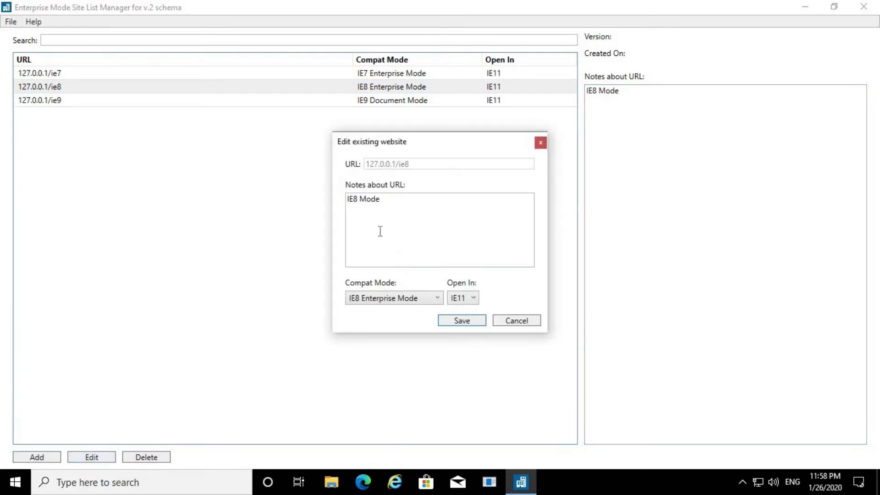
pyautogui.click(366, 201)
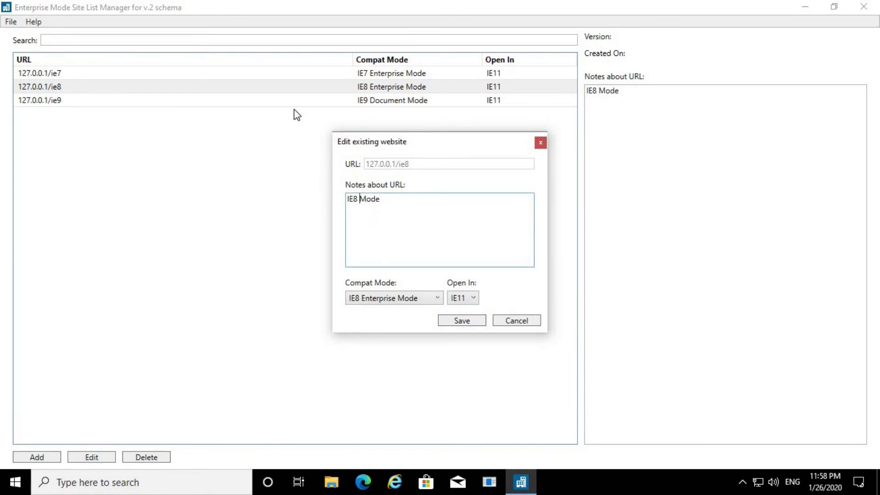
pyautogui.write('Enterprise')
pyautogui.click(469, 323)
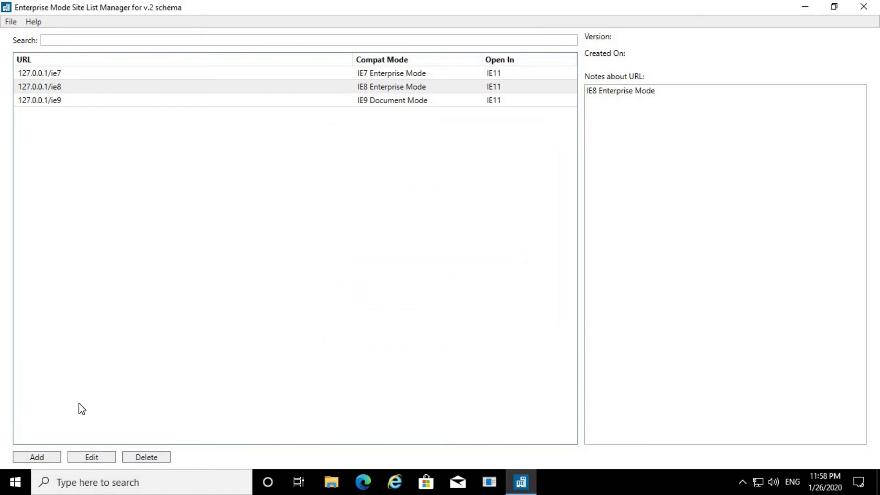
# Add the website 127.0.0.1/ie10 with the note "IE10 Docs Mode" and IE10 Document Mode compatibility, opening in IE11
pyautogui.click(57, 455)
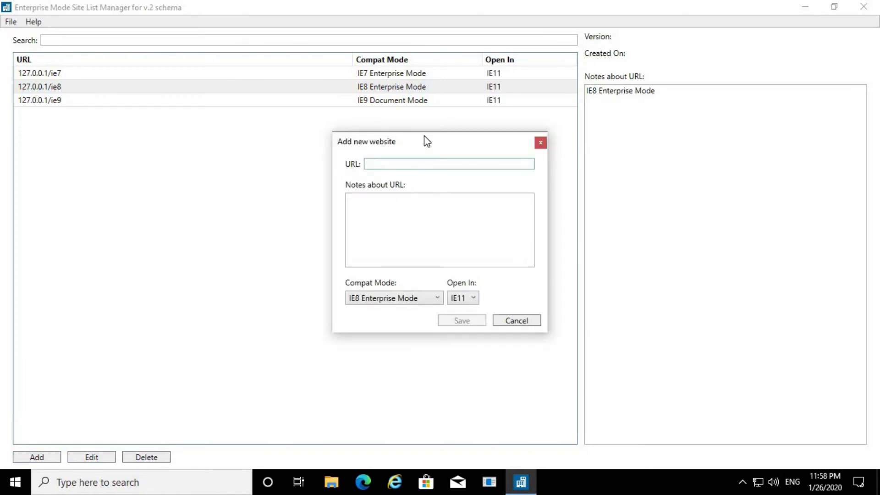
pyautogui.write('127.')
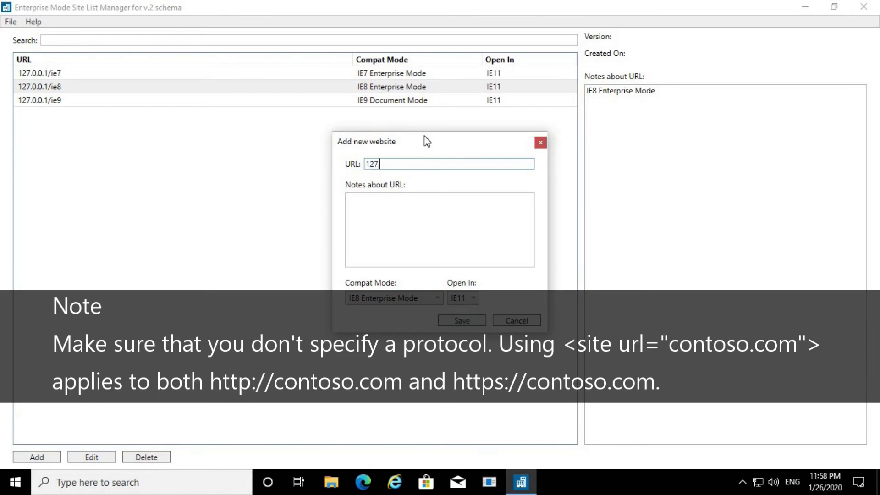
pyautogui.write('0.0.1\\ie10')
pyautogui.click(435, 298)
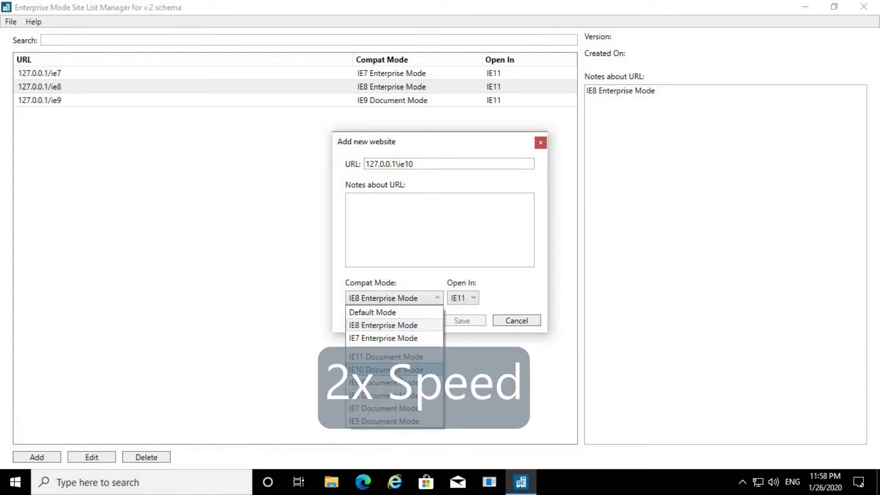
pyautogui.click(395, 375)
pyautogui.click(433, 246)
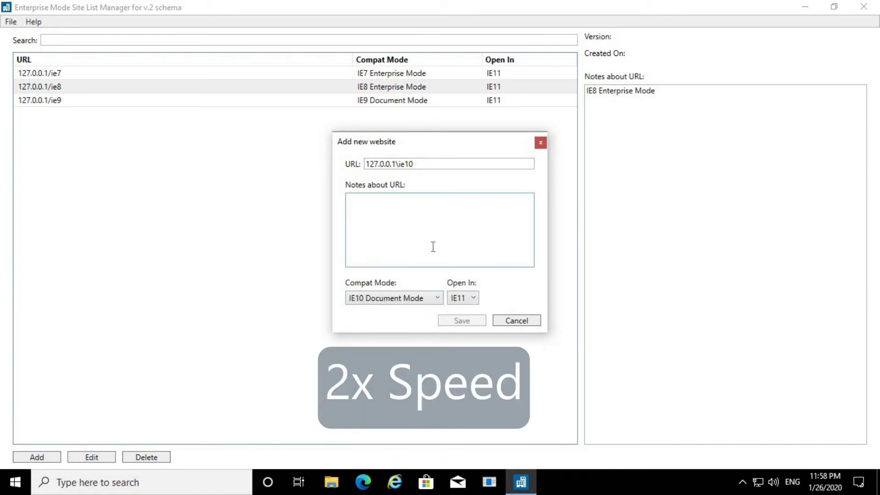
pyautogui.write('IE10 Docs Mode')
pyautogui.click(398, 163)
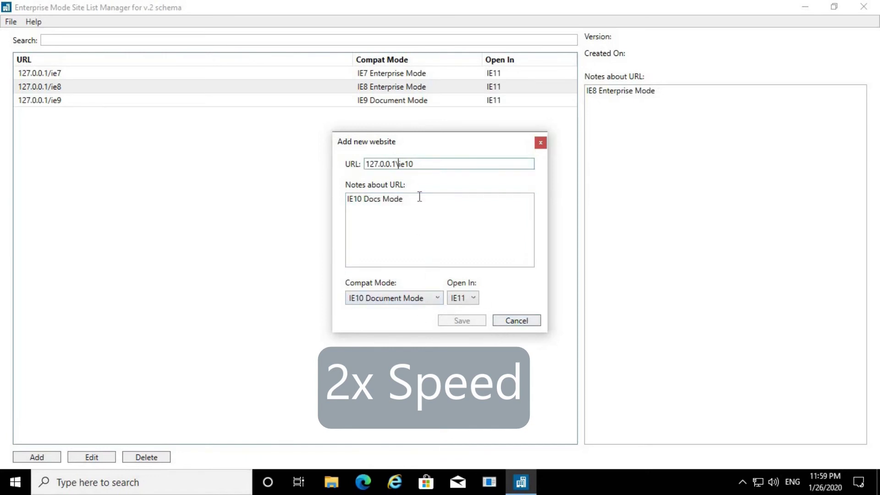
pyautogui.write('/')
pyautogui.click(482, 323)
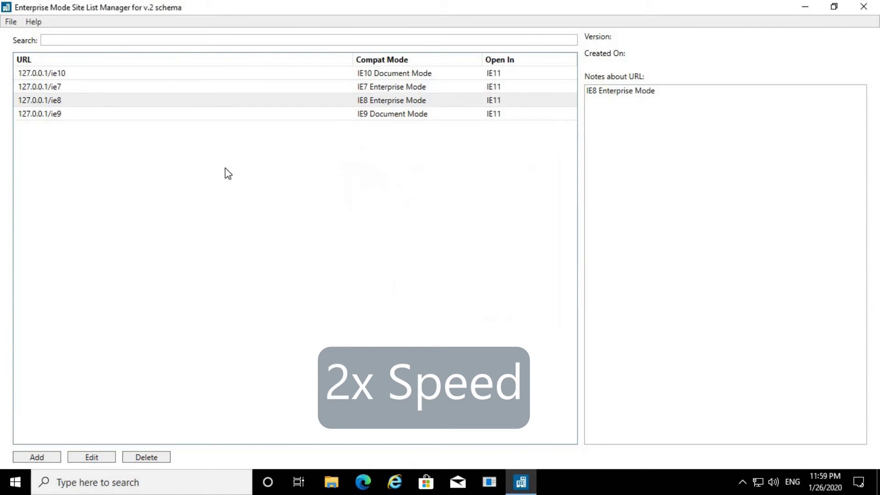
# Add the website 127.0.0.1/ie11 with the note "IE11 Docs Mode" and IE11 Document Mode compatibility, opening in IE11
pyautogui.click(55, 458)
pyautogui.write('127.0.0.1/ie11')
pyautogui.click(403, 225)
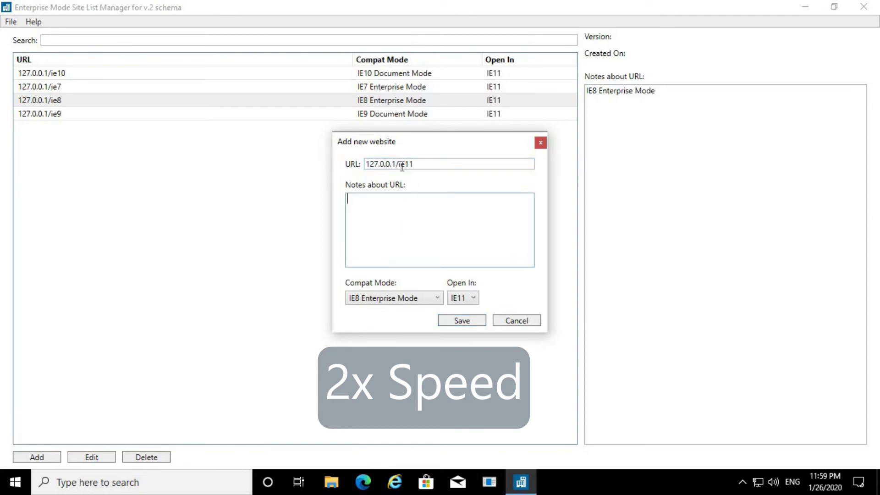
pyautogui.click(385, 232)
pyautogui.write('IE11 Docs Mode')
pyautogui.click(433, 301)
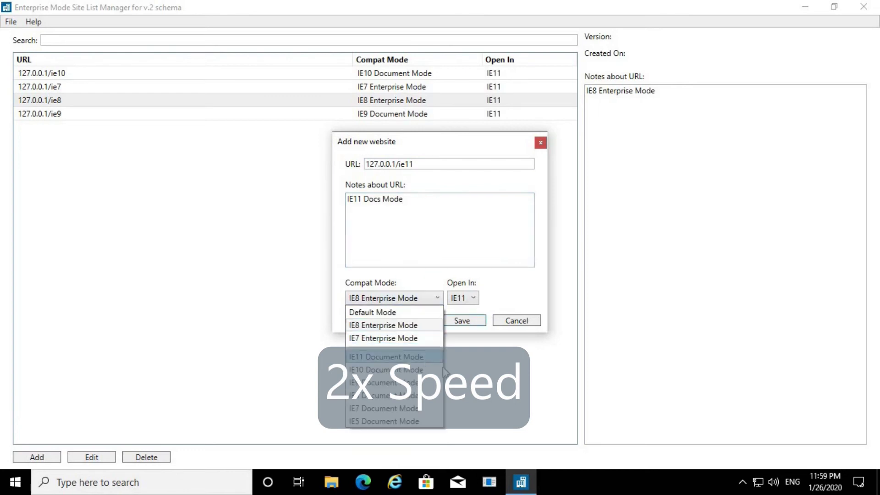
pyautogui.click(413, 357)
pyautogui.click(455, 322)
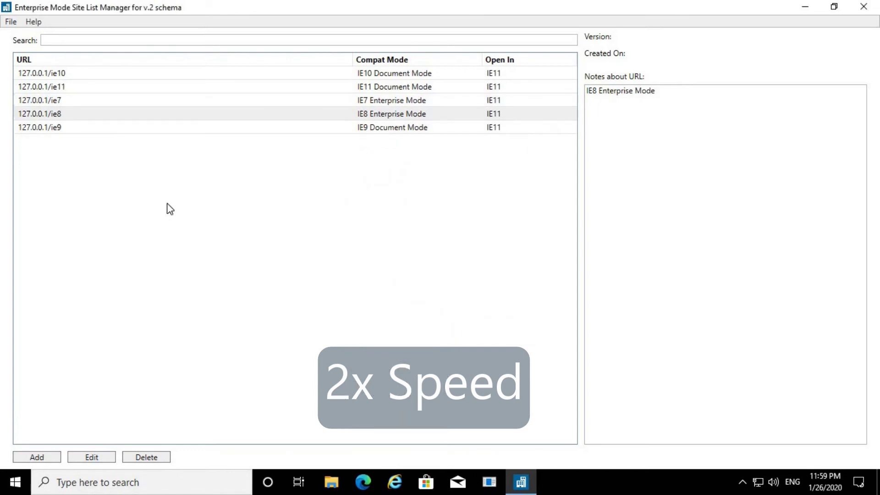
# Add the website 127.0.0.1/edge with the note "MS Edge" and Default Mode compatibility, opening in MSEdge
pyautogui.click(48, 459)
pyautogui.write('127.0.0.1/edge')
pyautogui.click(404, 298)
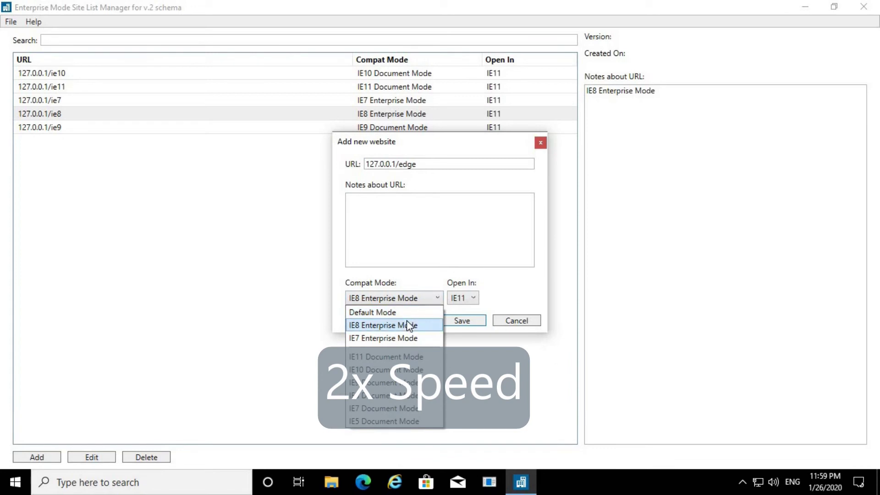
pyautogui.click(452, 285)
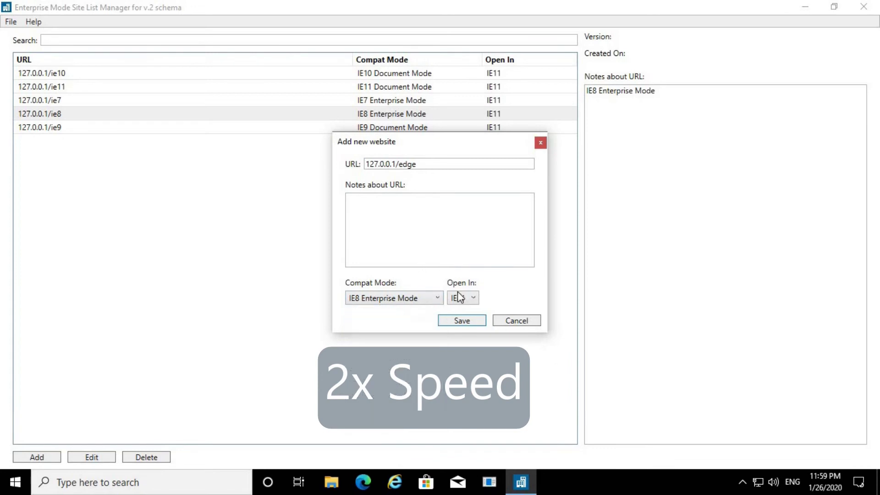
pyautogui.click(471, 339)
pyautogui.click(437, 299)
pyautogui.click(428, 310)
pyautogui.click(415, 224)
pyautogui.write('MS Edge')
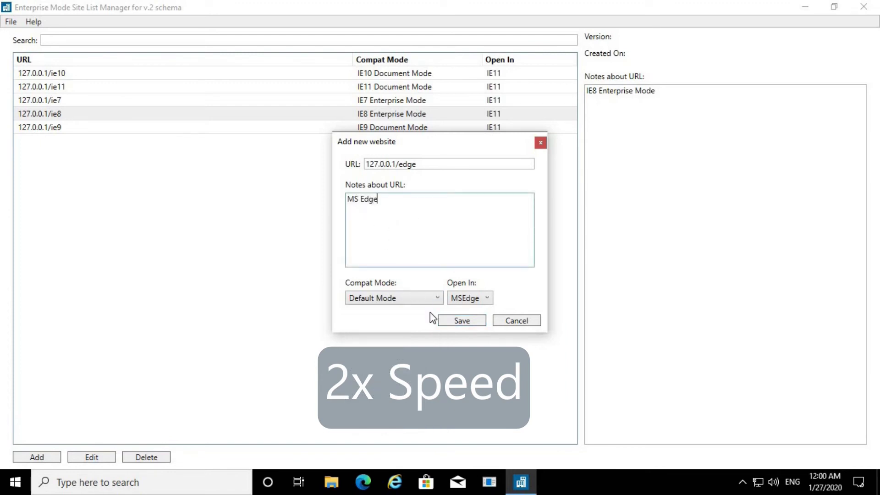
pyautogui.click(454, 321)
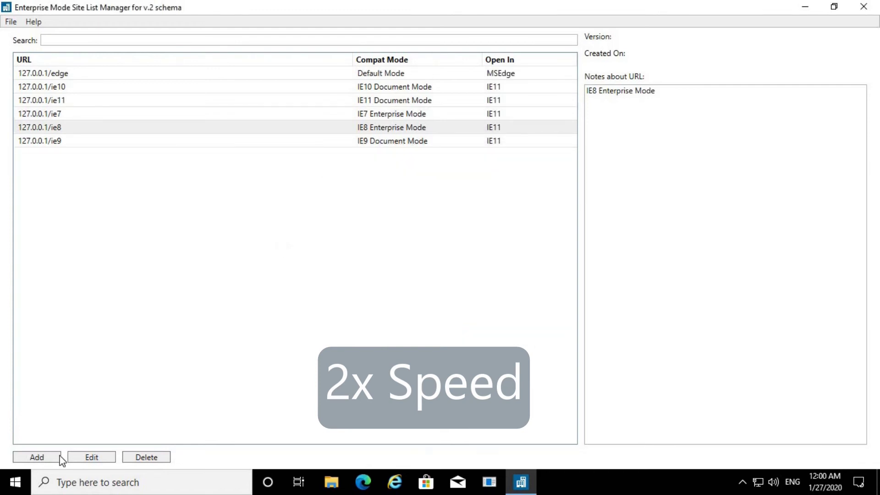
# Add the website 127.0.0.1/none with the note "None = no browser", Default Mode compatibility and Open In set to None
pyautogui.press('Return')
pyautogui.write('127')
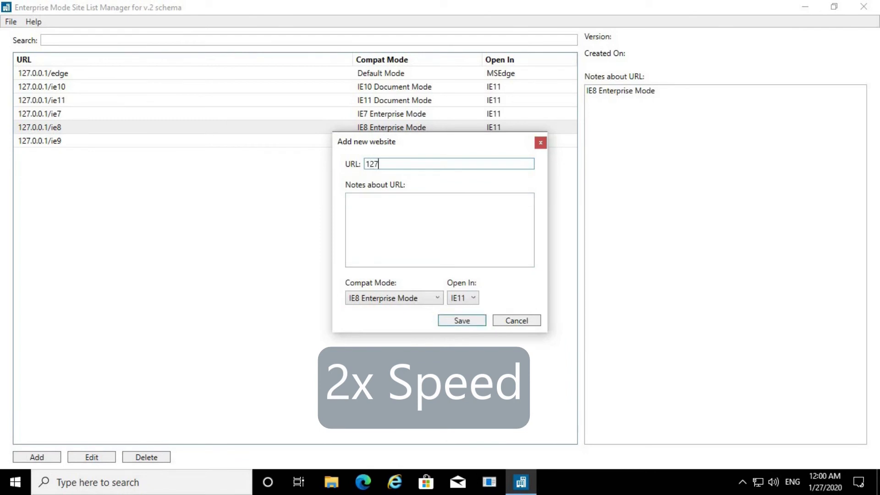
pyautogui.write('.0.0.1/none')
pyautogui.click(395, 243)
pyautogui.write('None ')
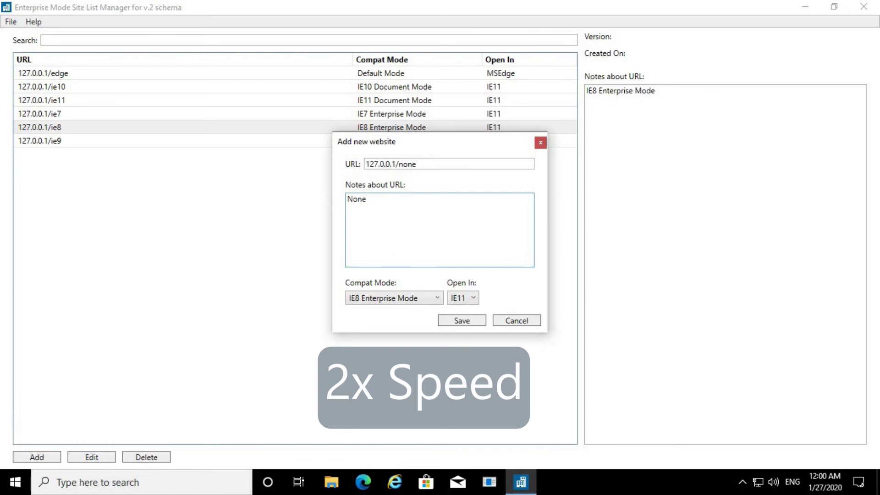
pyautogui.write('= no browser')
pyautogui.click(464, 299)
pyautogui.click(458, 312)
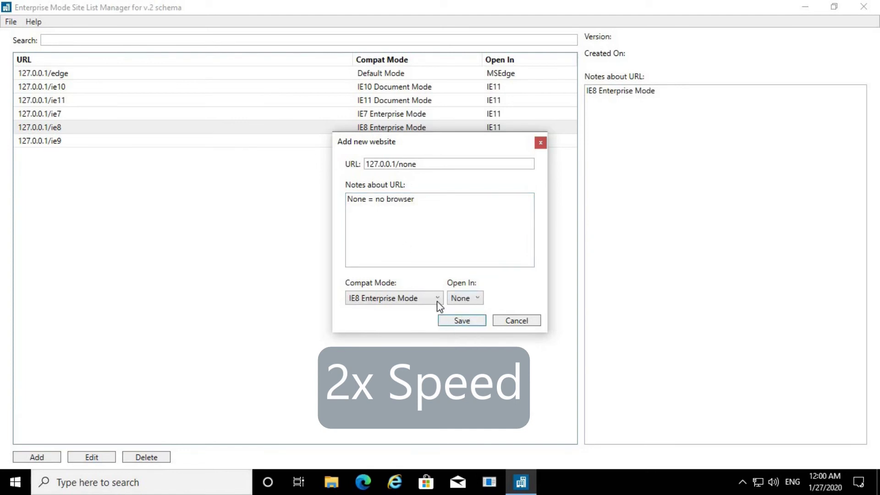
pyautogui.click(434, 299)
pyautogui.click(428, 311)
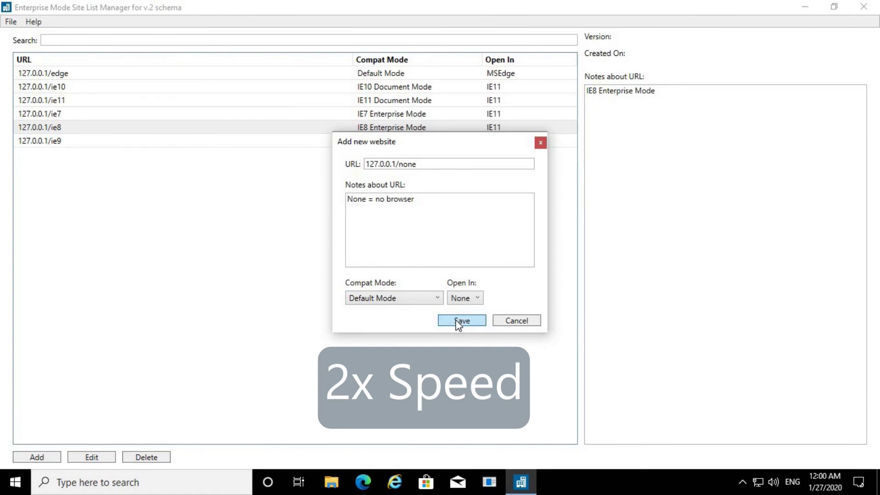
pyautogui.click(462, 320)
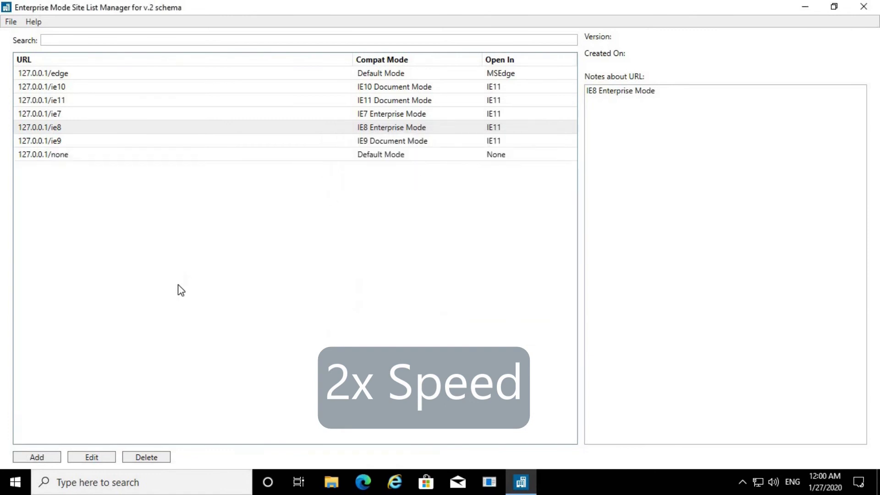
# Save the site list as an XML file named SiteList in the network share \\dc01\share$
pyautogui.click(13, 23)
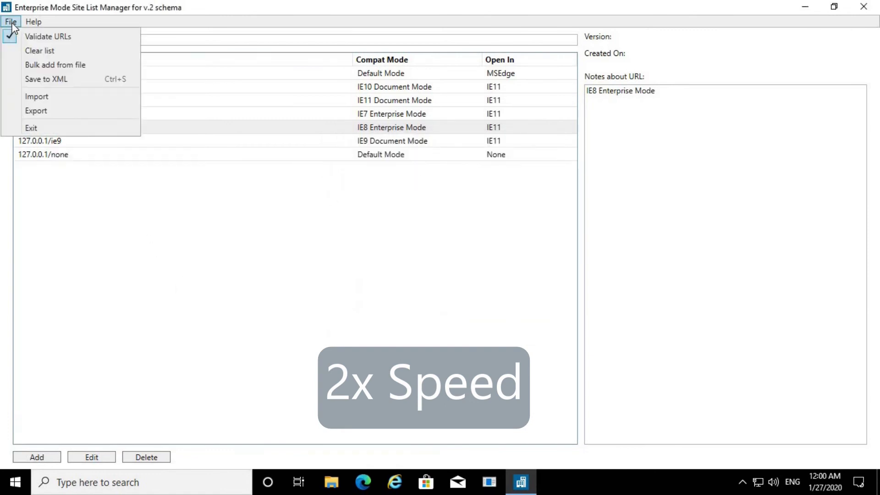
pyautogui.click(39, 77)
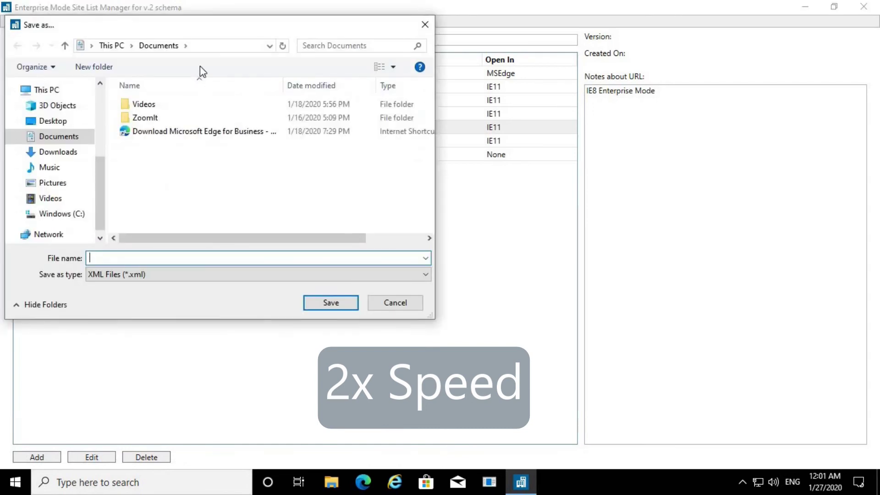
pyautogui.click(200, 45)
pyautogui.write('\\dc')
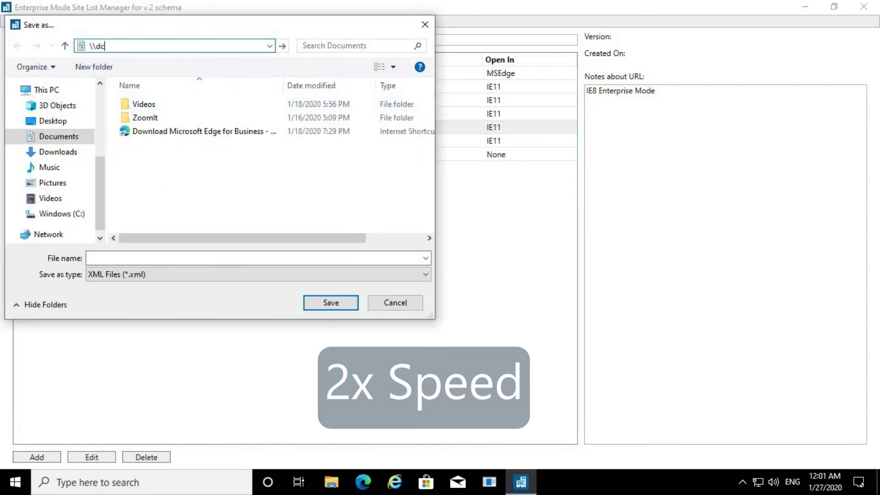
pyautogui.write('01\\share$')
pyautogui.press('Return')
pyautogui.click(171, 257)
pyautogui.write('SiteList')
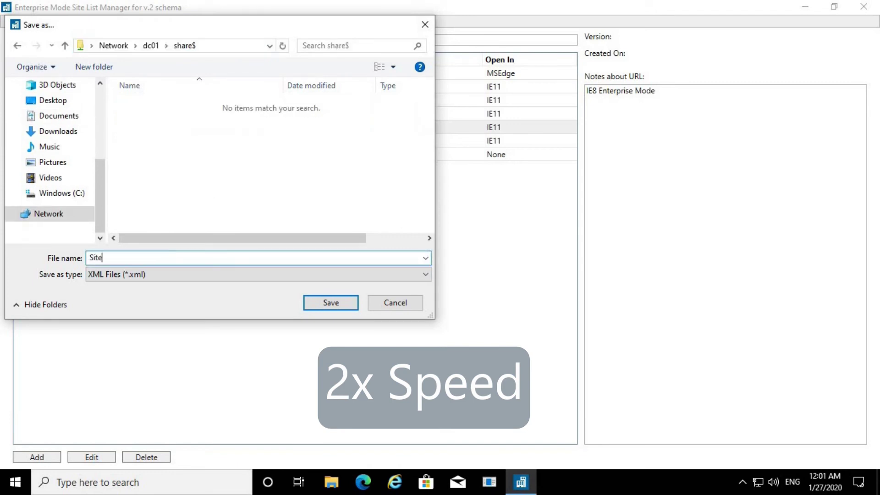
pyautogui.click(321, 309)
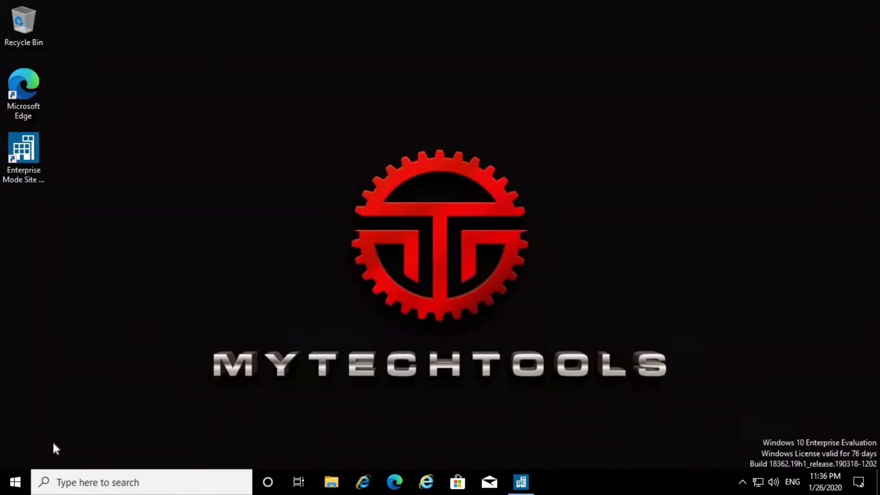
# Find Command Prompt through Windows search and run it as administrator
pyautogui.click(51, 470)
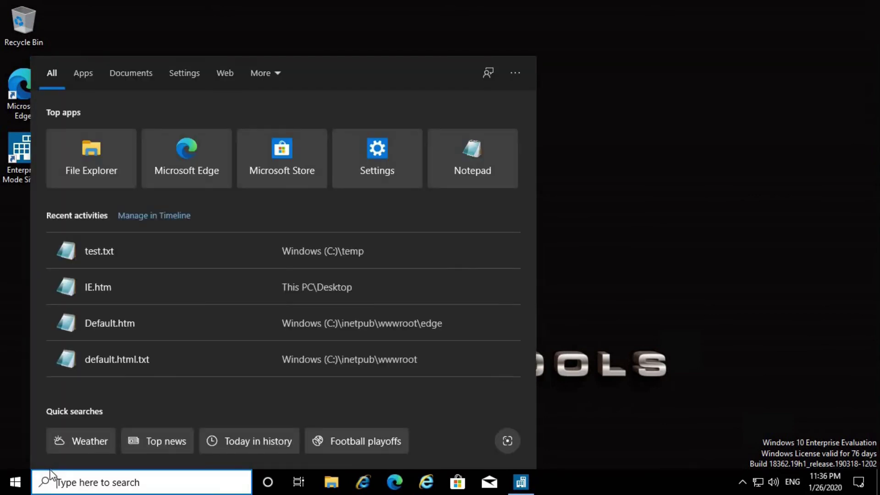
pyautogui.write('cmd')
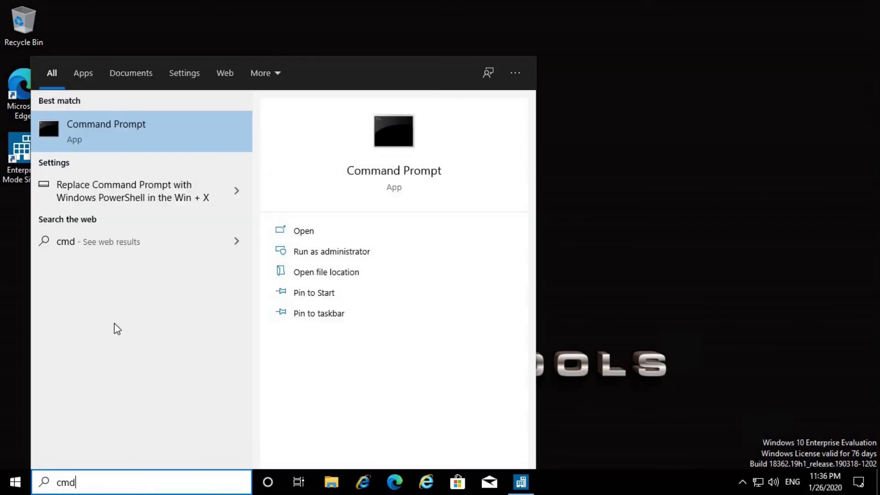
pyautogui.rightClick(110, 154)
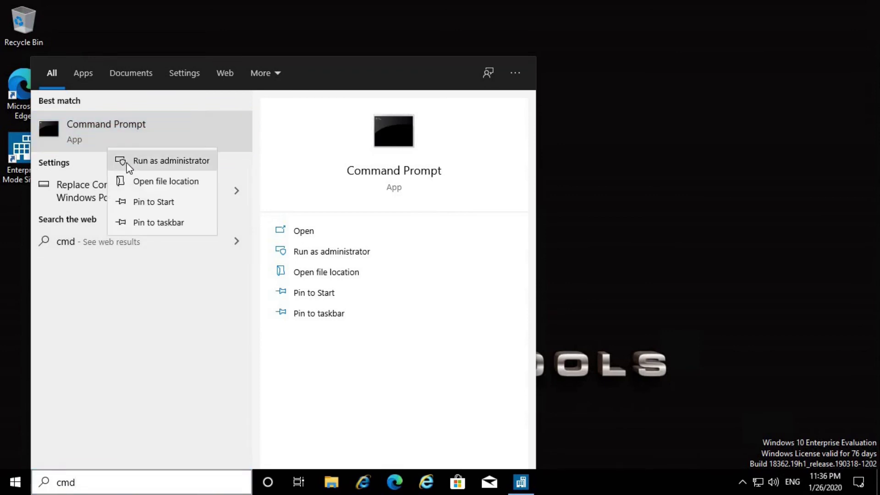
pyautogui.click(127, 163)
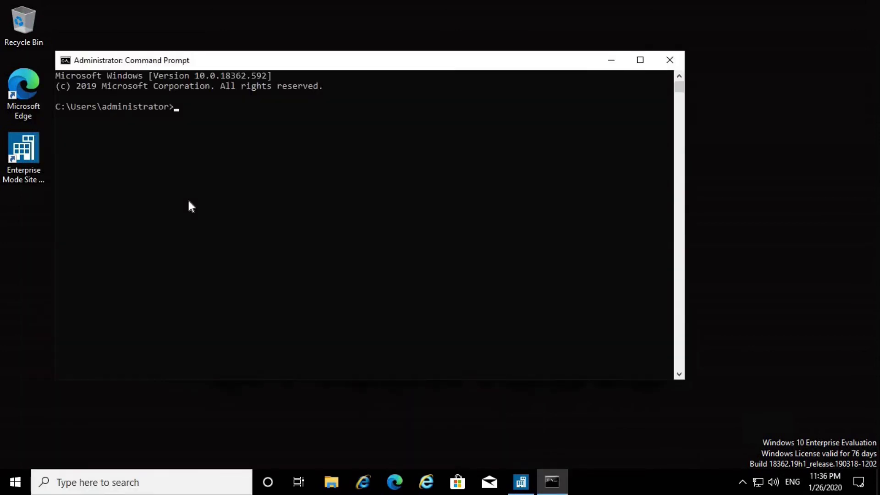
# Reapply all Group Policy settings by running gpupdate /force in the Command Prompt
pyautogui.write('pupdate')
pyautogui.press('Left')
pyautogui.press('Left')
pyautogui.press('Left')
pyautogui.press('Left')
pyautogui.press('Left')
pyautogui.press('Left')
pyautogui.press('Left')
pyautogui.write('g')
pyautogui.press('Right')
pyautogui.press('End')
pyautogui.write('/force')
pyautogui.press('Return')
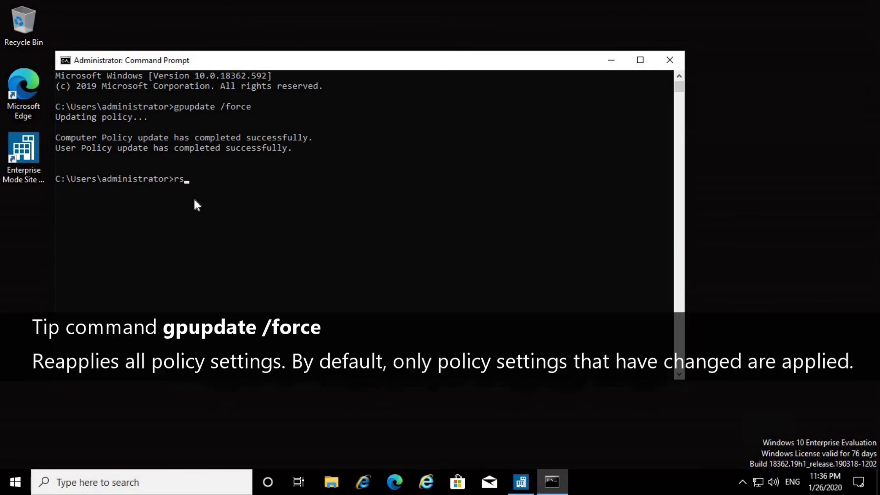
# Run rsop and check the Computer Configuration properties for the applied Enterprise Mode GPO
pyautogui.press('Return')
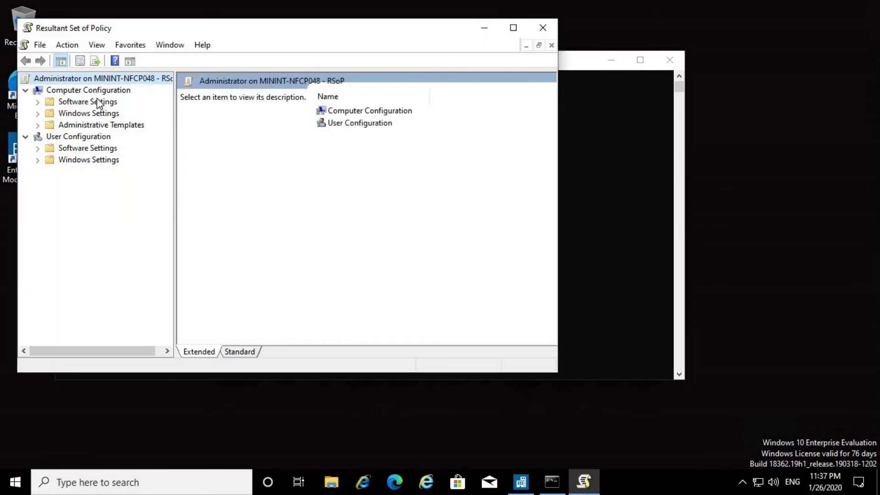
pyautogui.rightClick(95, 92)
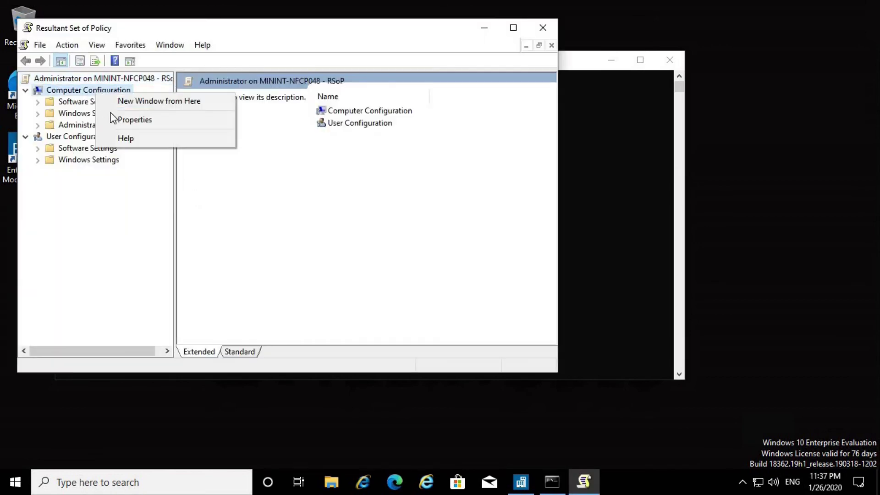
pyautogui.click(115, 120)
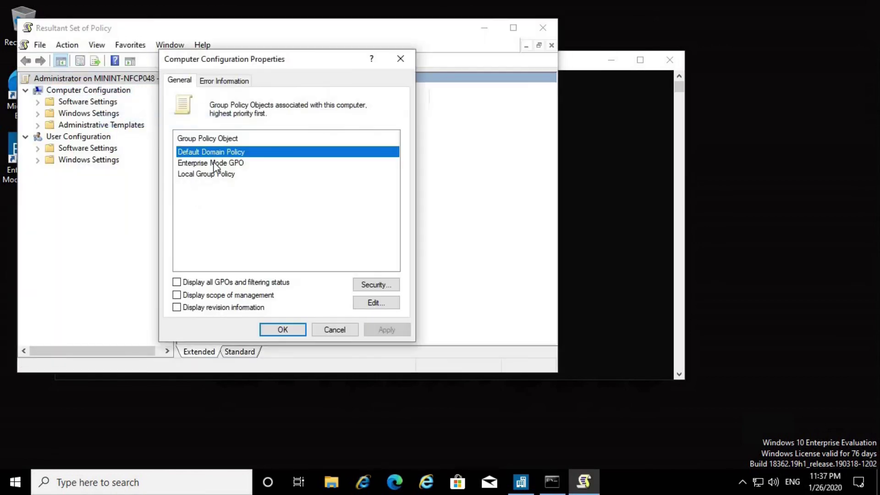
pyautogui.click(214, 164)
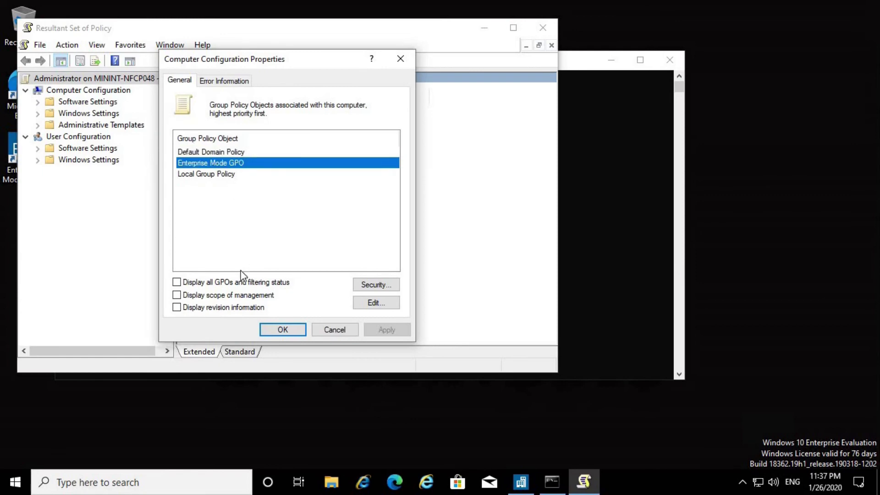
pyautogui.click(270, 330)
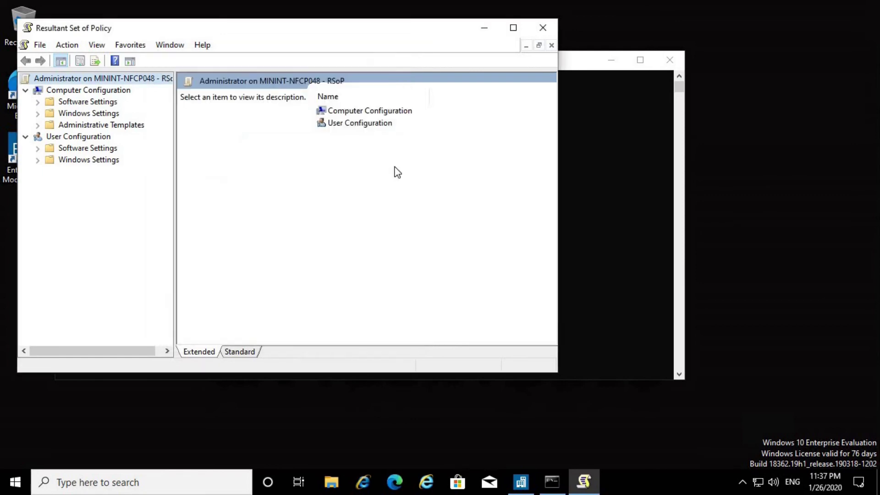
# Close the Resultant Set of Policy window and the Command Prompt
pyautogui.click(551, 28)
pyautogui.click(302, 227)
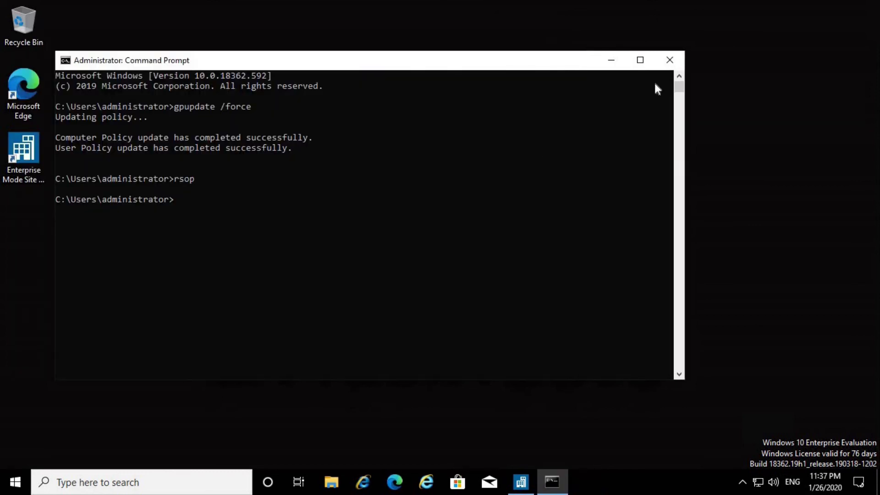
pyautogui.click(670, 60)
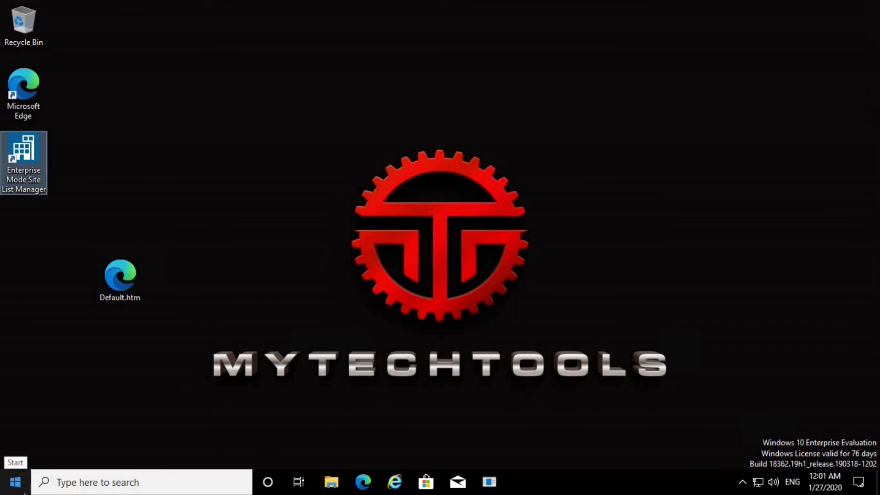
# Open Internet Information Services (IIS) Manager from the Windows Administrative Tools
pyautogui.click(15, 482)
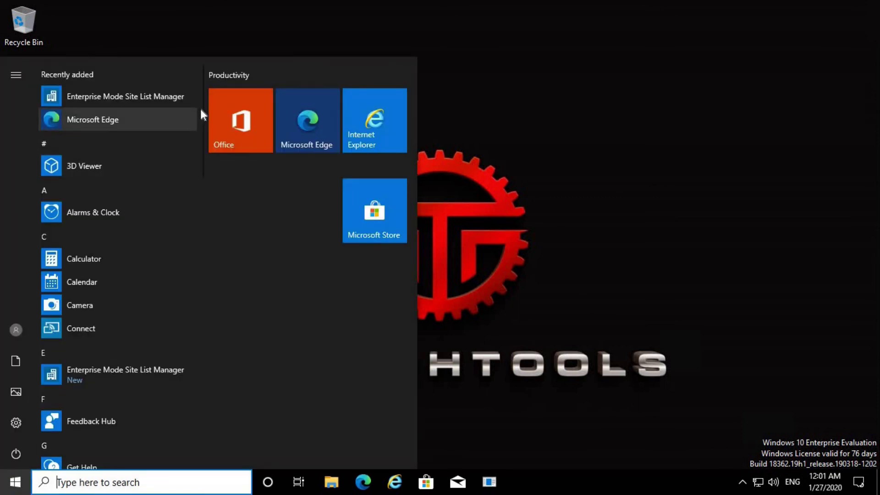
pyautogui.scroll(-5, 201, 401)
pyautogui.scroll(-10, 202, 406)
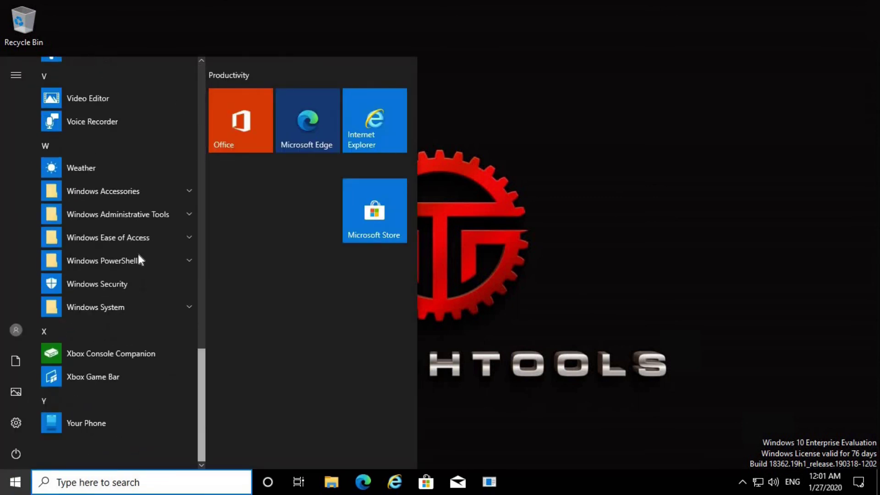
pyautogui.click(136, 215)
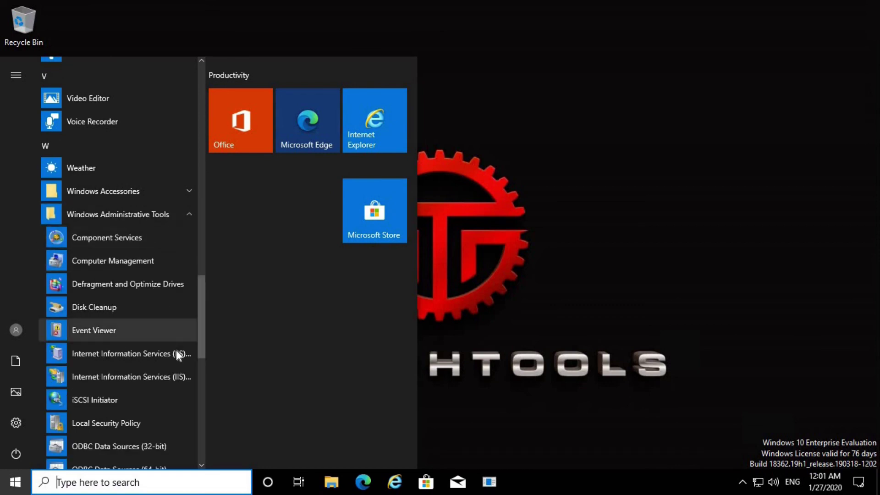
pyautogui.click(178, 371)
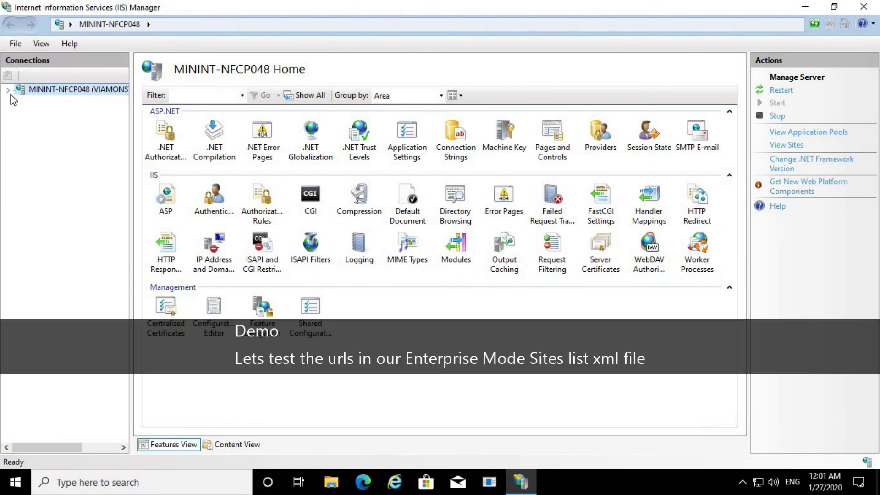
# Expand the local server and its Sites node in IIS Manager to inspect the hosted web sites
pyautogui.click(8, 90)
pyautogui.click(22, 113)
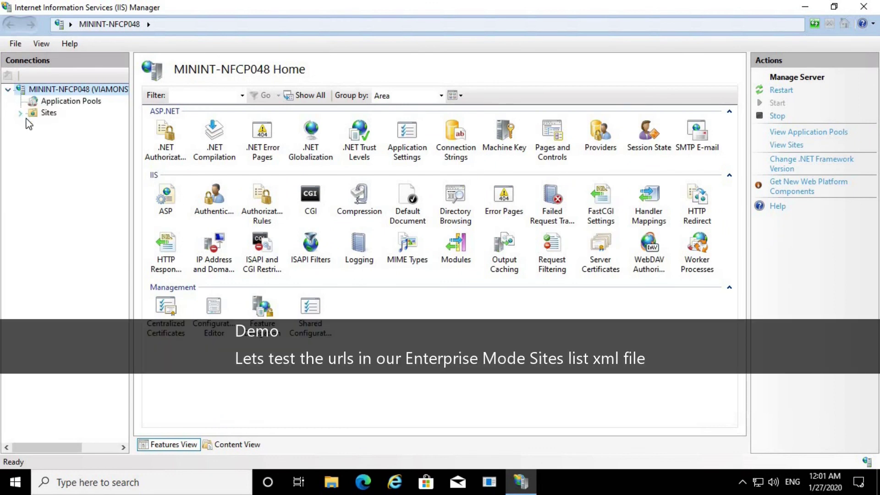
pyautogui.click(33, 127)
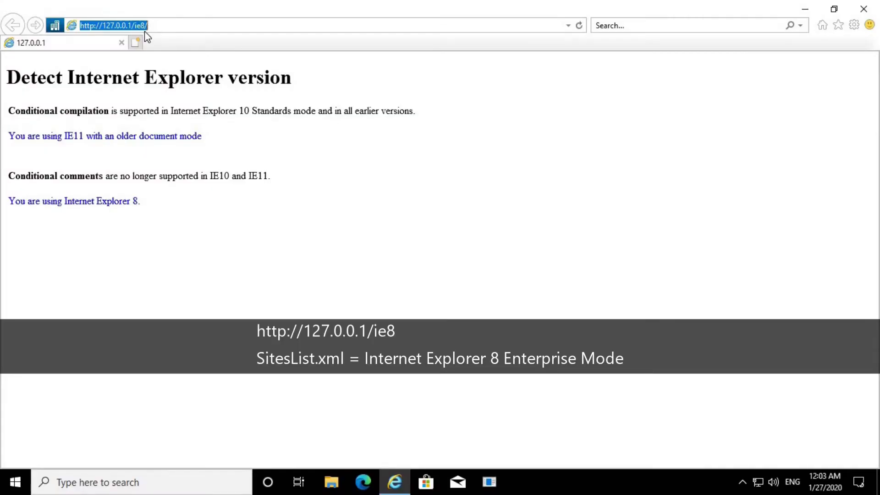
pyautogui.click(144, 30)
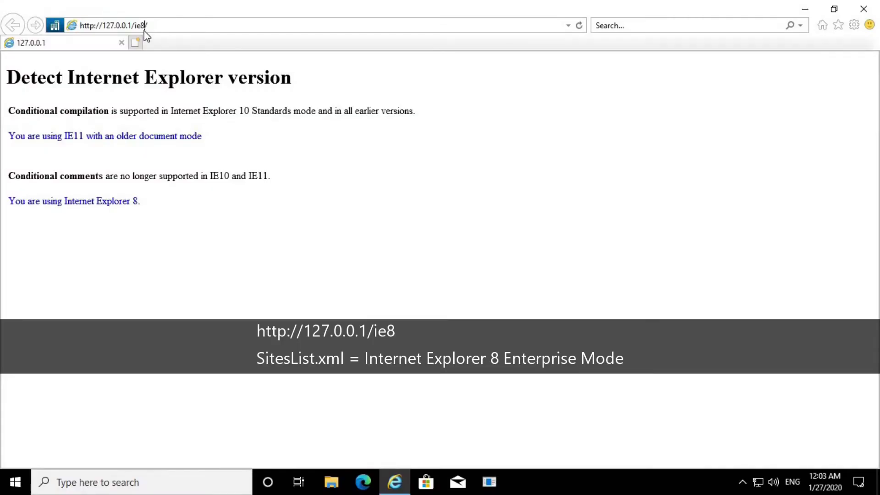
pyautogui.hotkey('shift', 'Left')
pyautogui.hotkey('shift', 'Left')
pyautogui.write('7/')
pyautogui.press('Return')
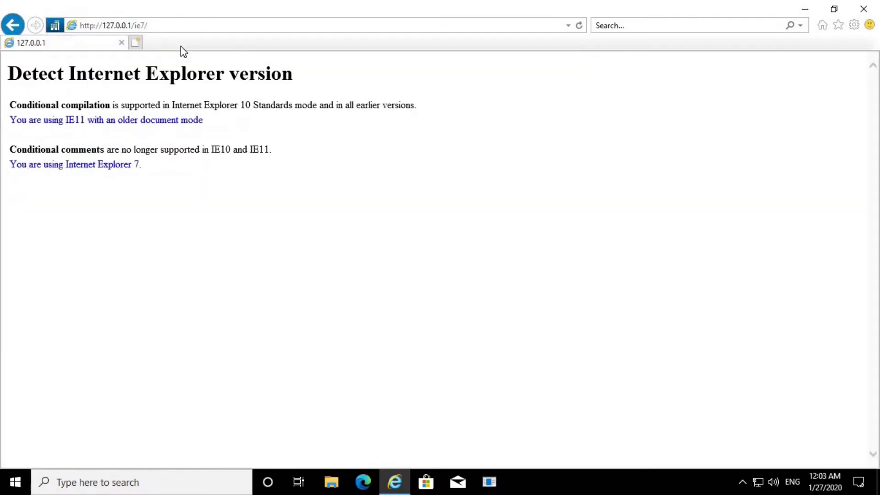
pyautogui.click(145, 30)
pyautogui.press('End')
pyautogui.press('BackSpace')
pyautogui.press('BackSpace')
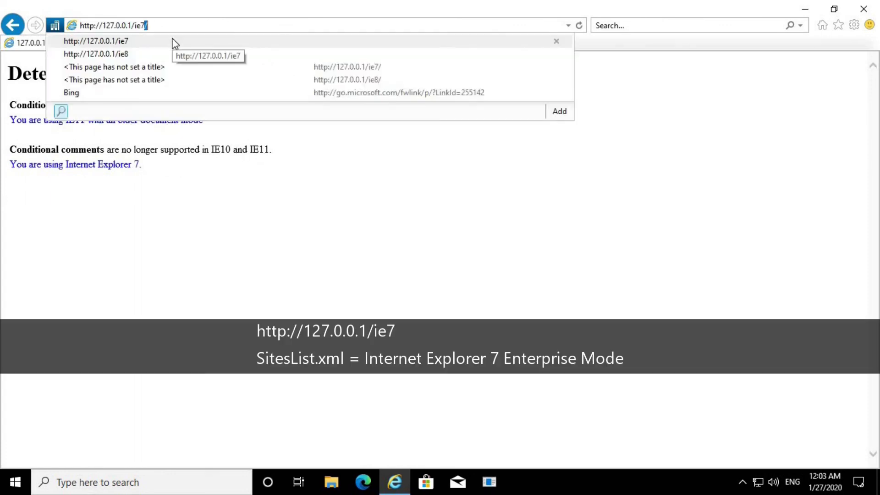
pyautogui.write('9')
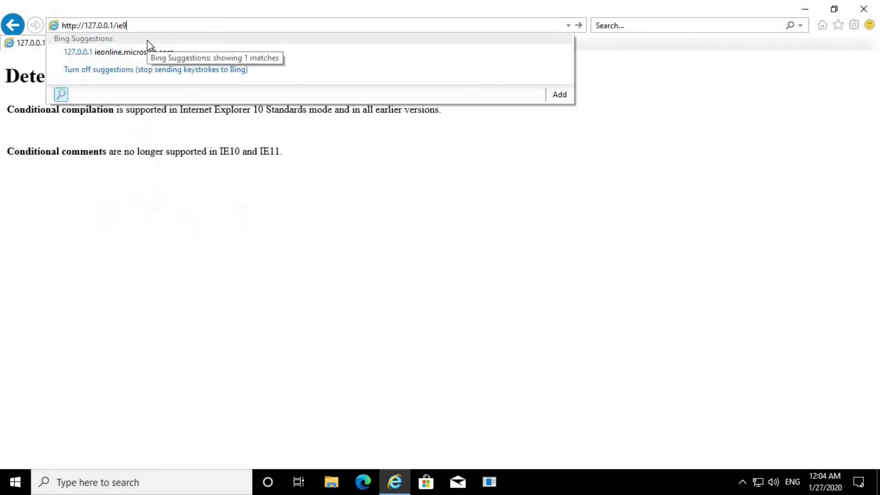
pyautogui.press('Return')
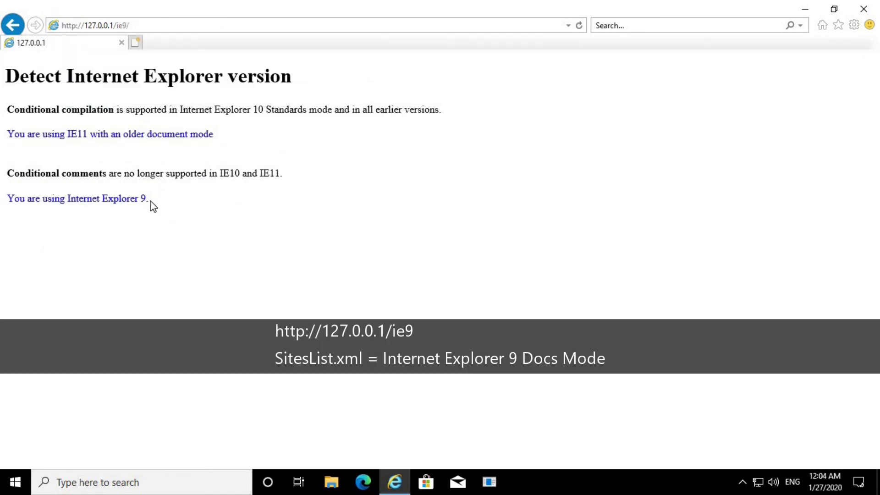
pyautogui.click(128, 28)
pyautogui.press('End')
pyautogui.hotkey('shift', 'Left')
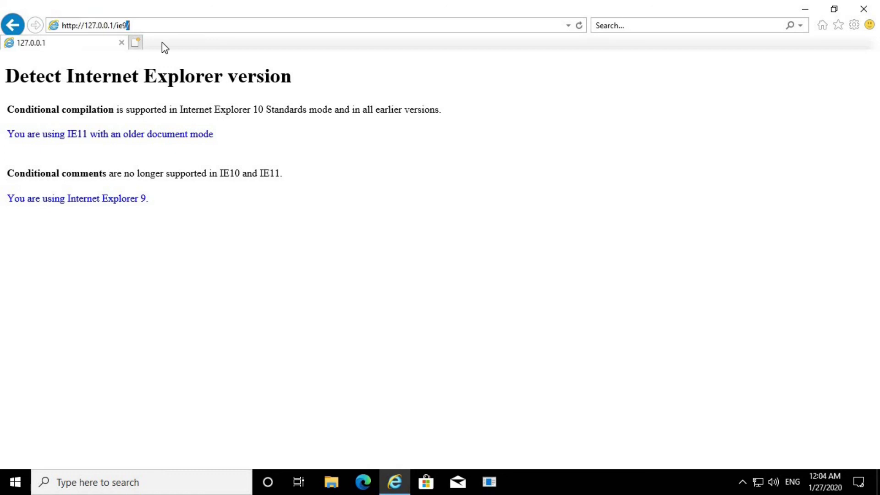
pyautogui.press('BackSpace')
pyautogui.press('BackSpace')
pyautogui.write('10')
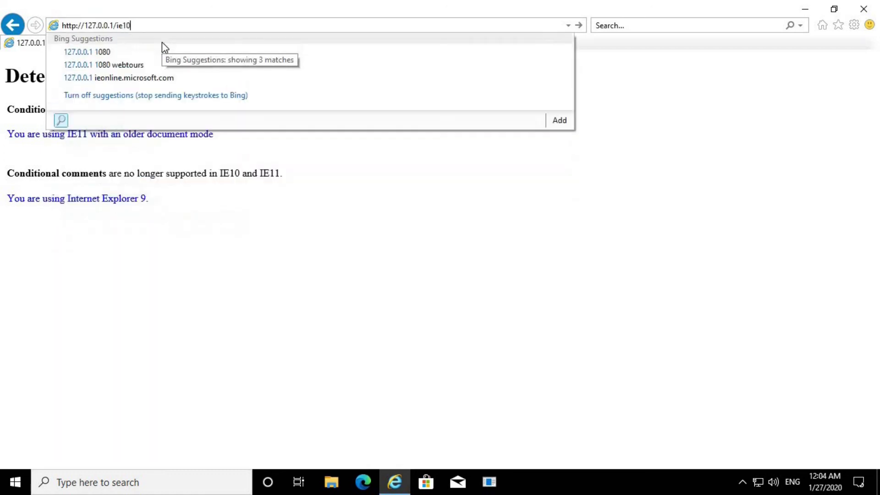
pyautogui.press('Return')
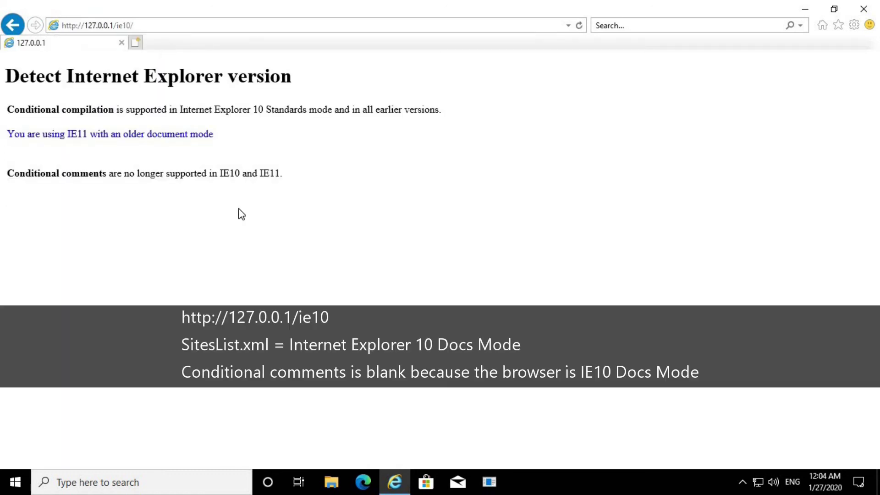
pyautogui.click(129, 26)
pyautogui.click(140, 28)
pyautogui.hotkey('shift', 'Left')
pyautogui.hotkey('shift', 'Left')
pyautogui.hotkey('shift', 'Left')
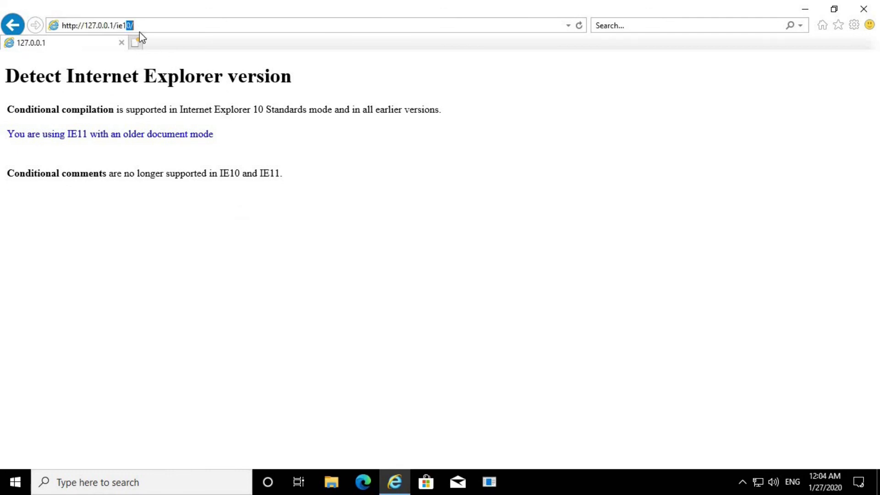
pyautogui.write('11')
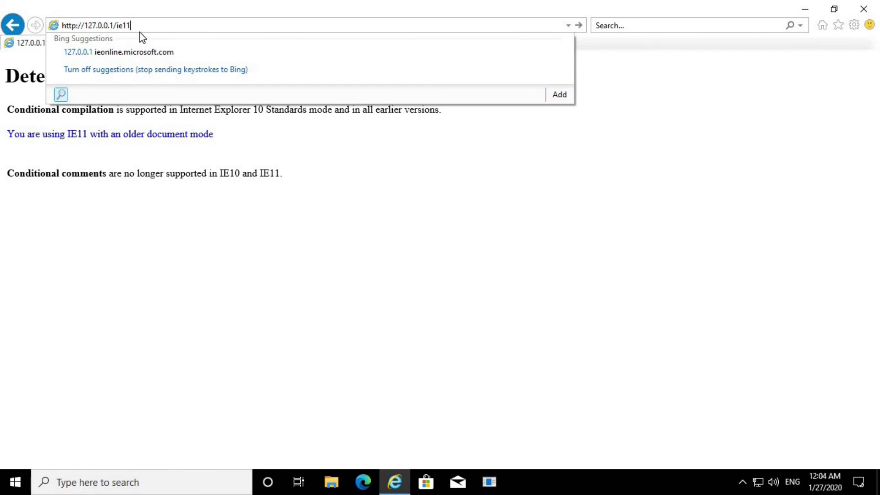
pyautogui.press('Return')
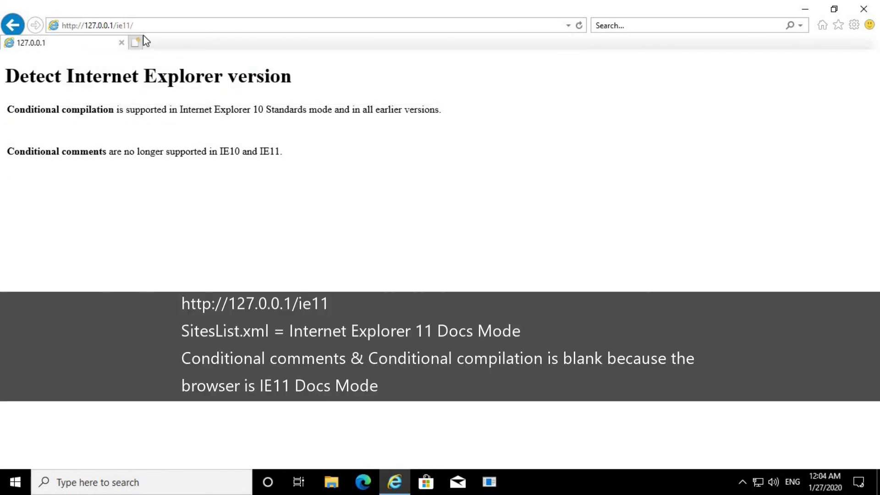
pyautogui.click(140, 25)
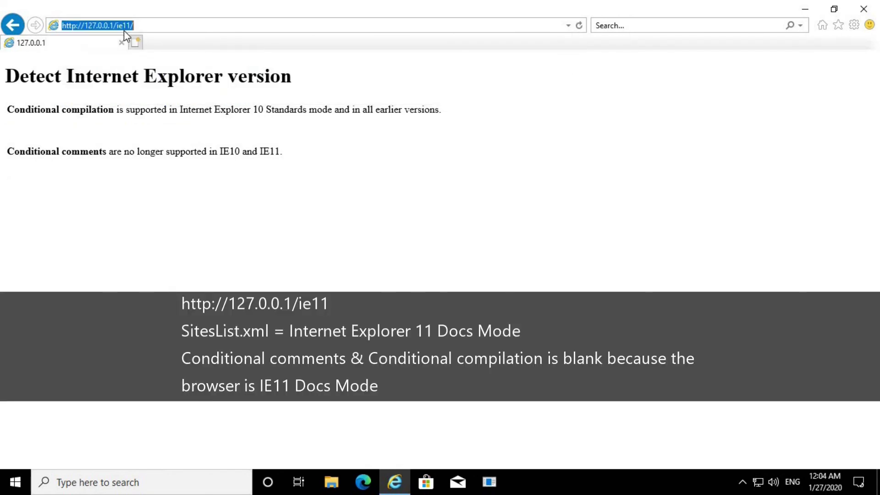
pyautogui.click(119, 29)
pyautogui.moveTo(120, 29); pyautogui.dragTo(146, 28)
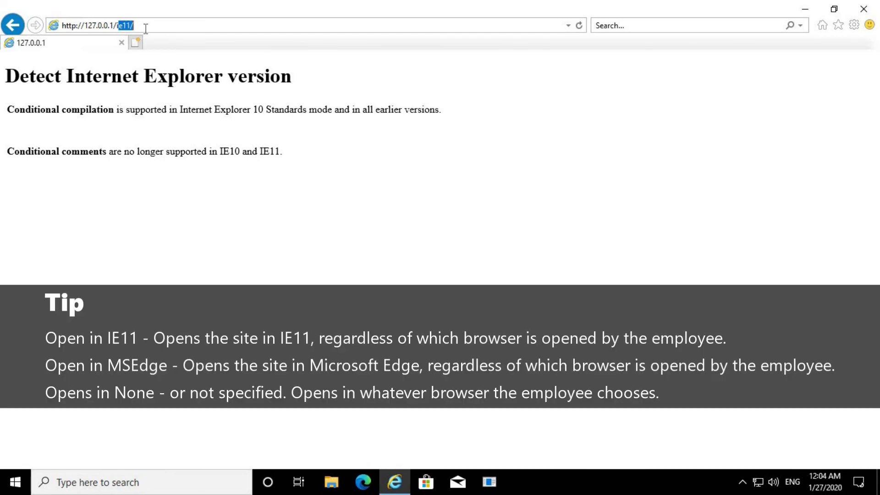
pyautogui.write('edge')
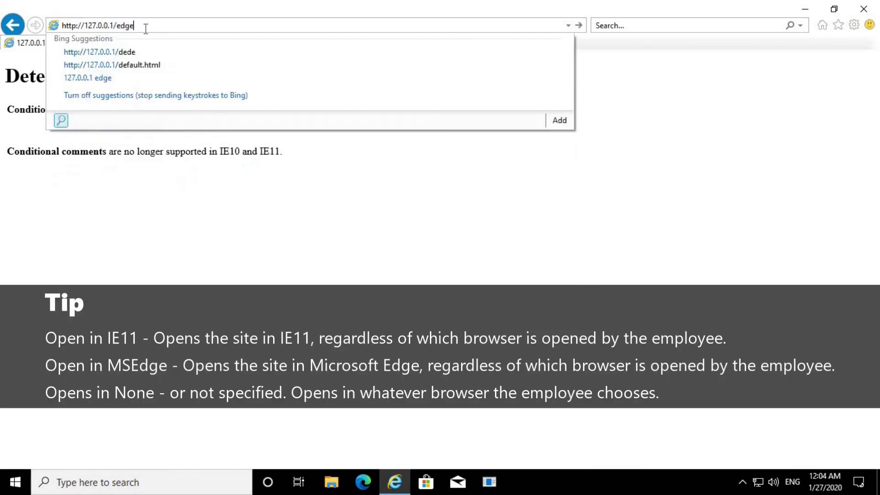
pyautogui.press('Return')
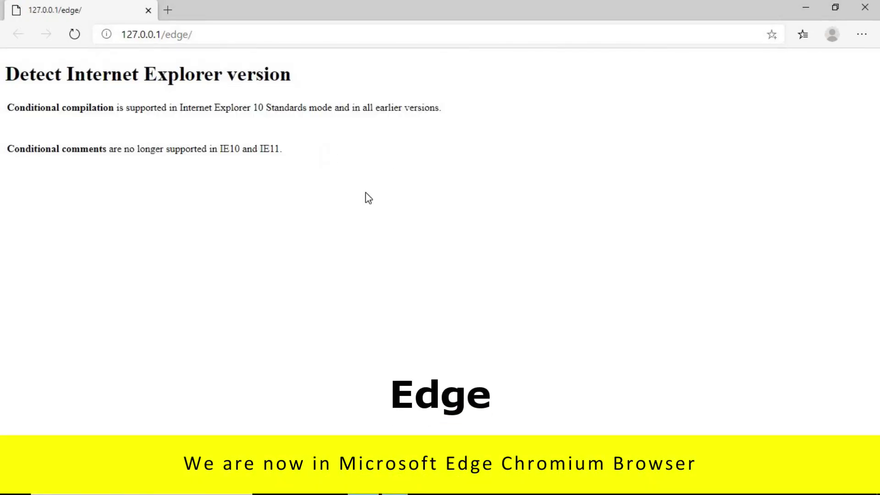
# Load 127.0.0.1/none in Microsoft Edge to test the entry with no browser specified
pyautogui.click(209, 35)
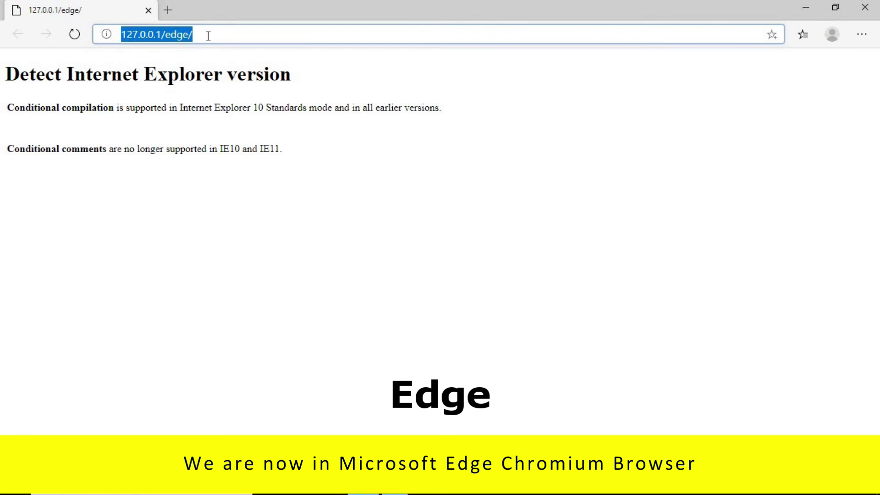
pyautogui.click(207, 35)
pyautogui.press('BackSpace')
pyautogui.press('BackSpace')
pyautogui.press('BackSpace')
pyautogui.press('BackSpace')
pyautogui.press('BackSpace')
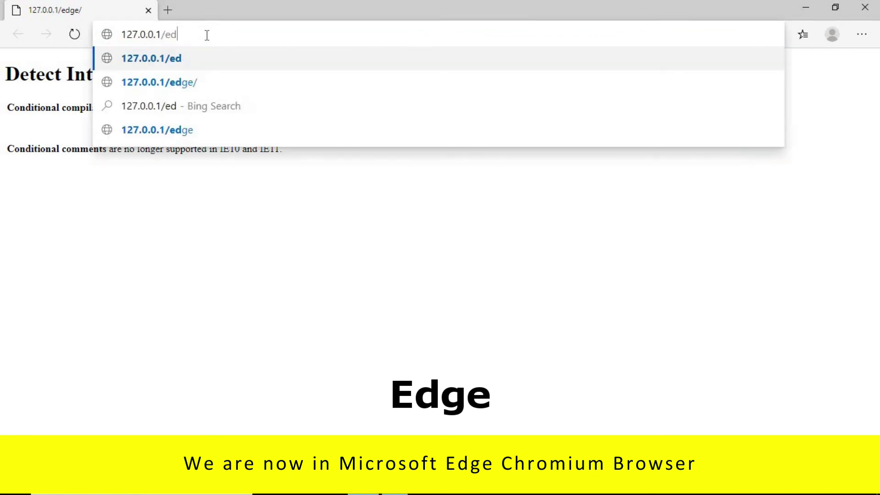
pyautogui.write('none')
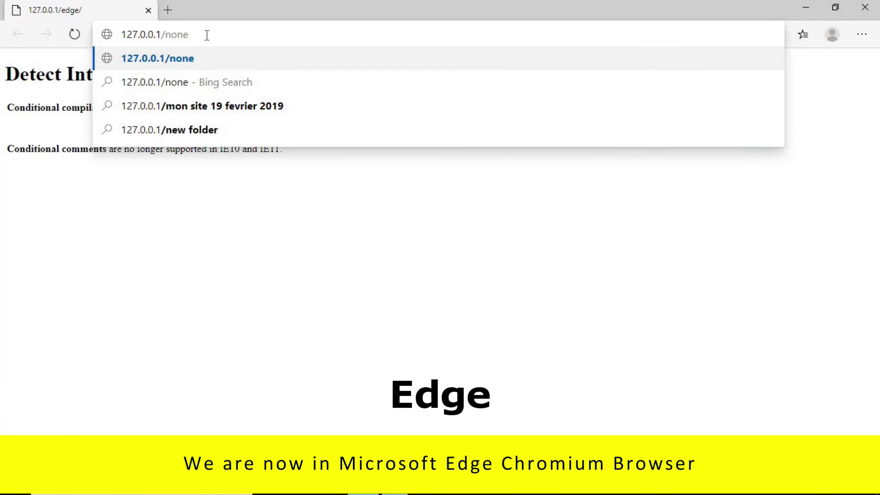
pyautogui.press('Return')
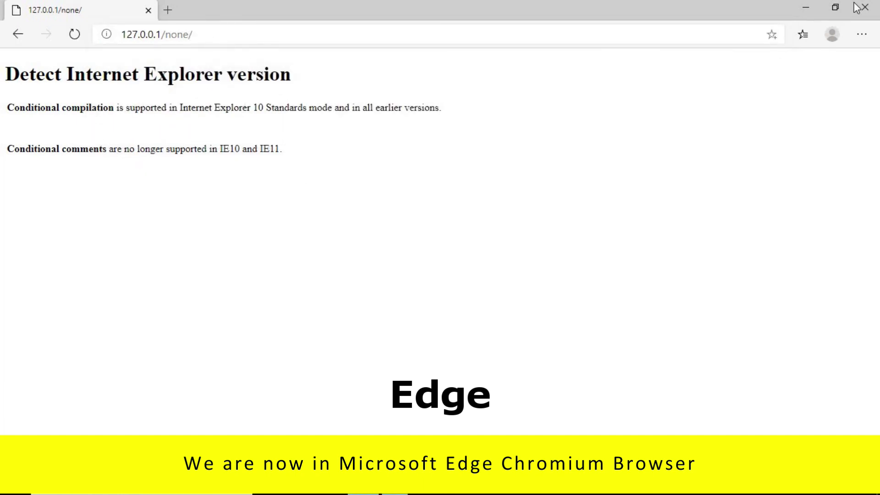
pyautogui.click(865, 14)
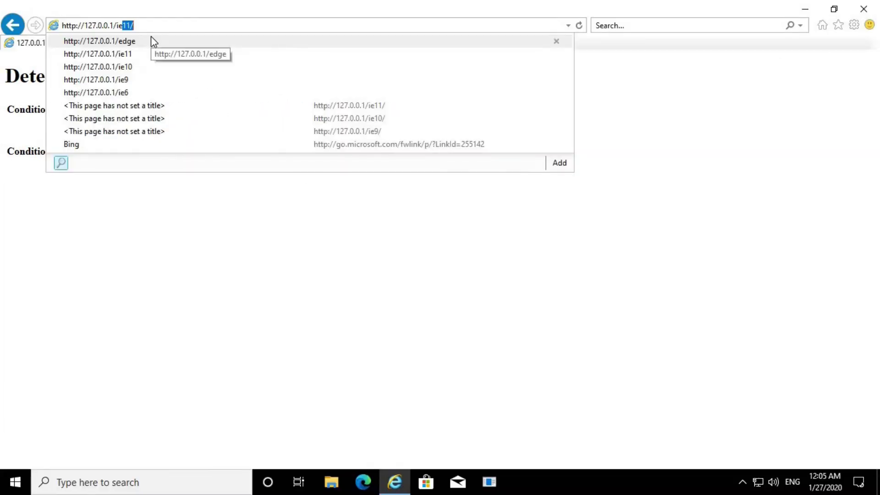
pyautogui.press('BackSpace')
pyautogui.press('BackSpace')
pyautogui.press('BackSpace')
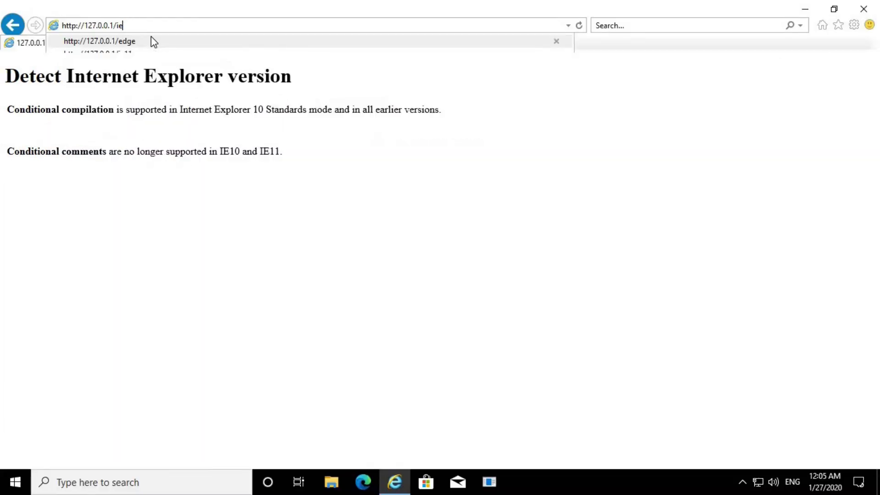
pyautogui.write('none')
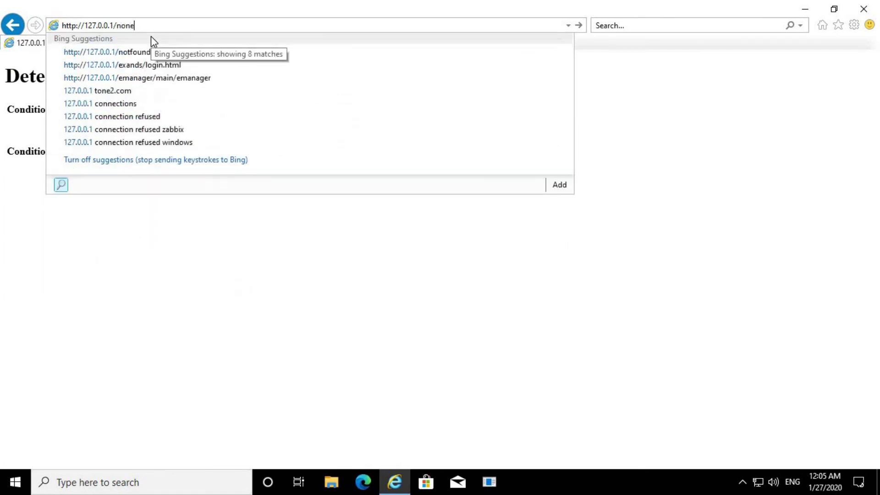
pyautogui.press('Return')
pyautogui.doubleClick(227, 181)
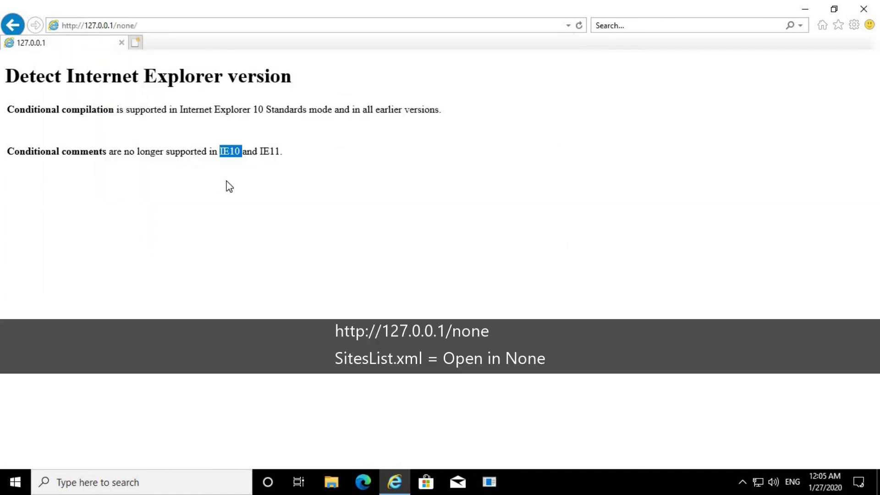
pyautogui.click(320, 252)
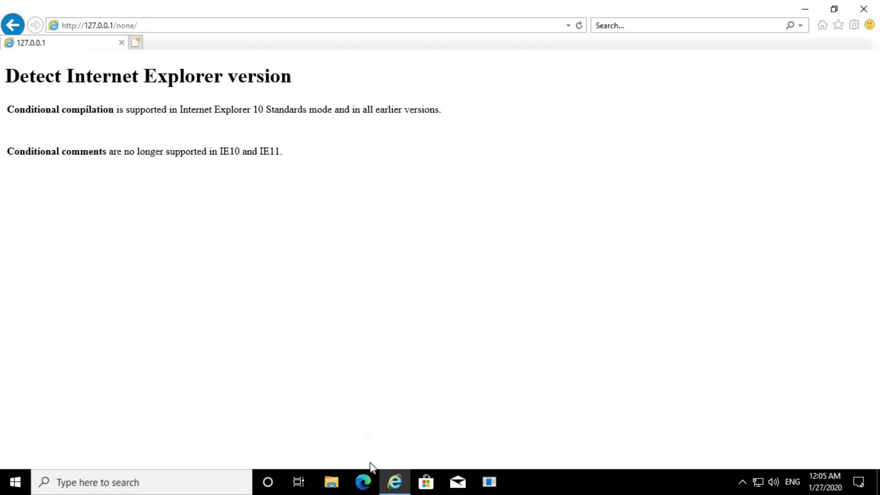